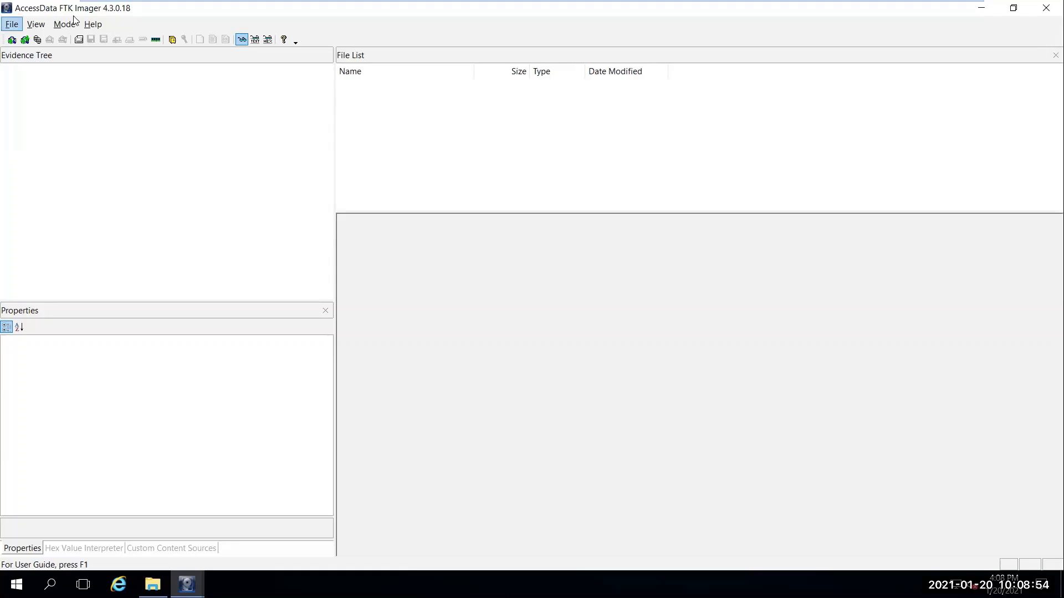
click(8, 25)
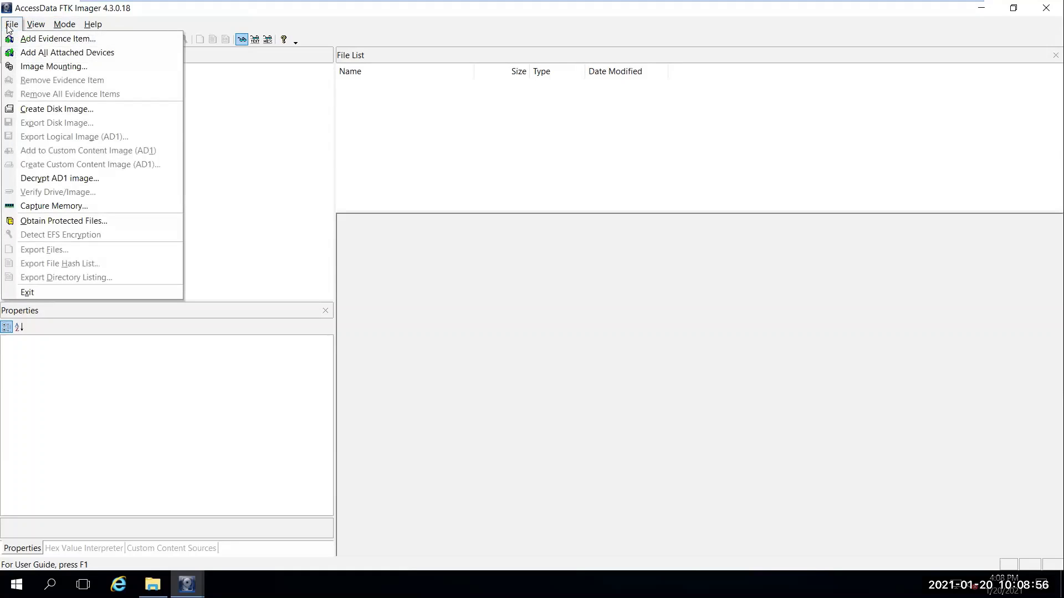
click(36, 114)
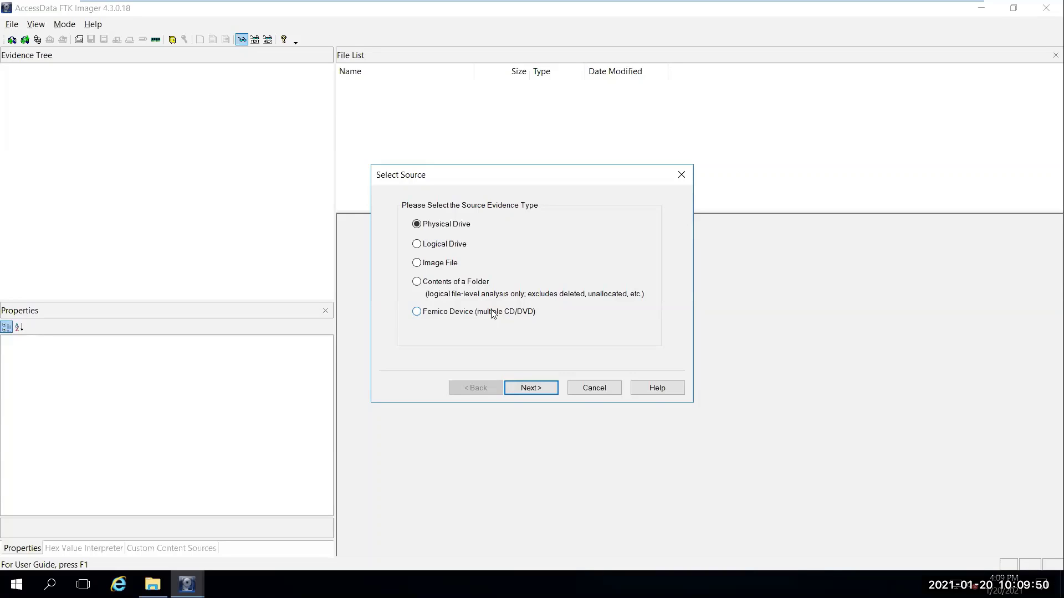
click(682, 175)
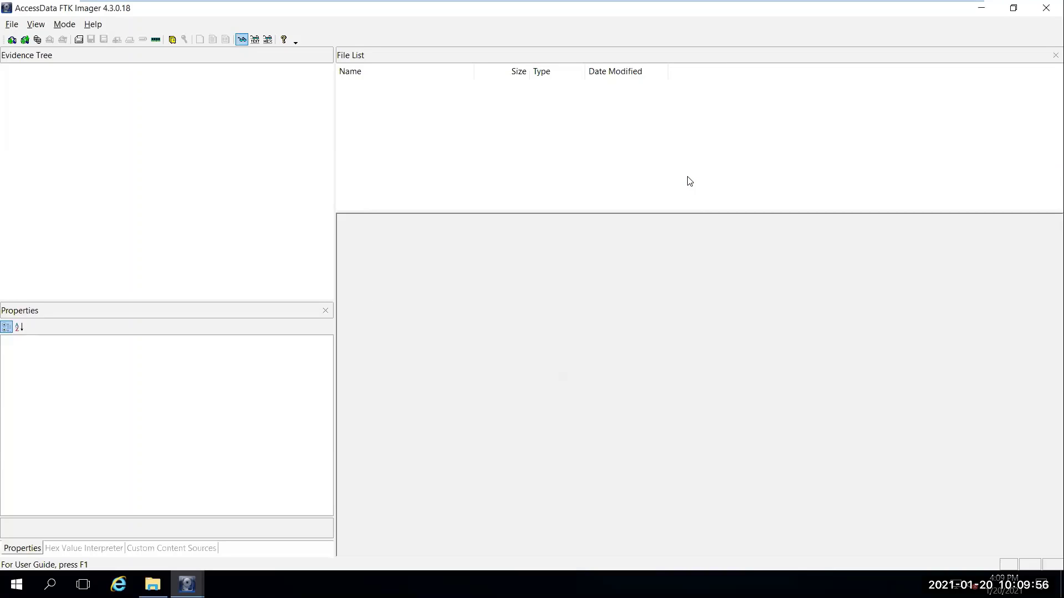
Add the physical drive PHYSICALDRIVE3 - Microsoft Virtual Disk [312MB SCSI] as an evidence item
click(9, 29)
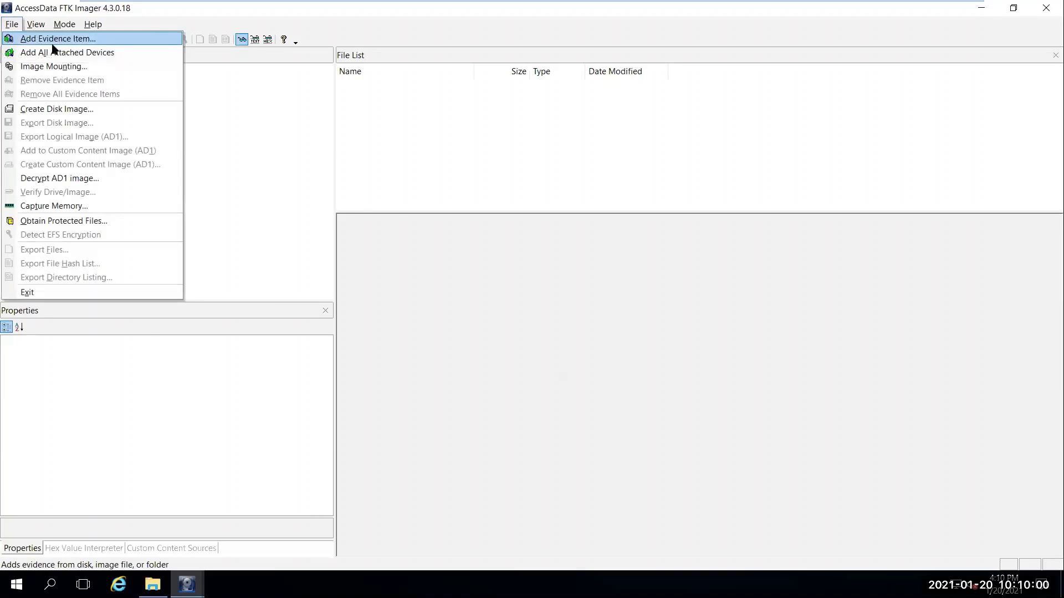
click(18, 39)
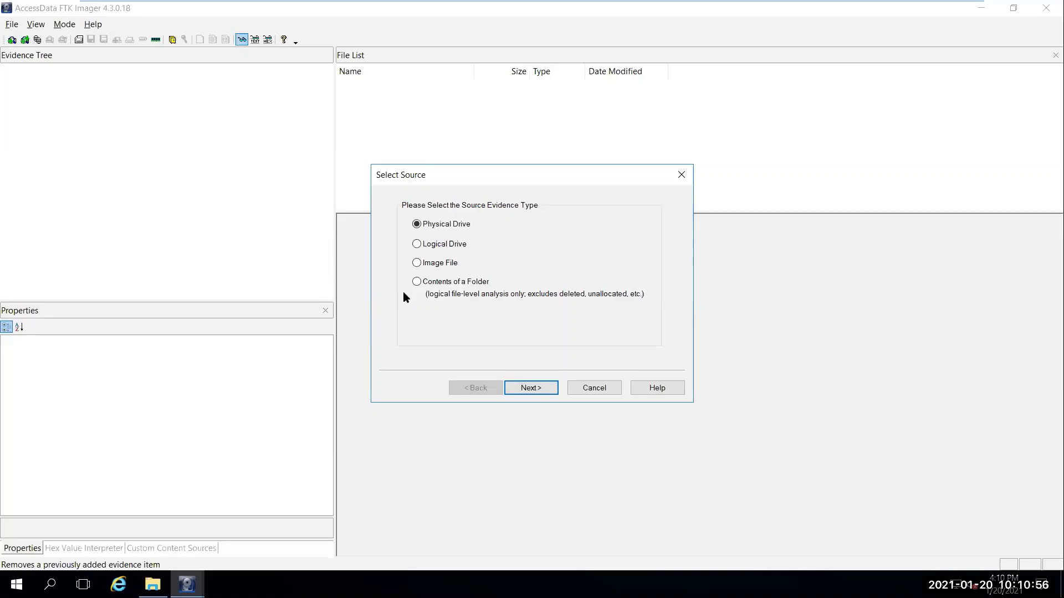
click(521, 391)
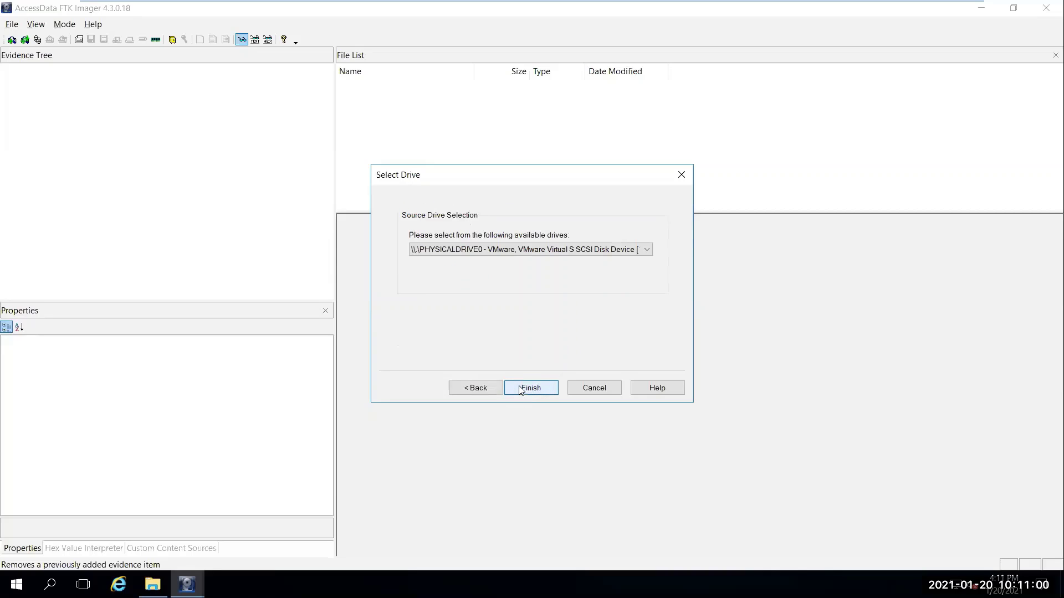
click(557, 249)
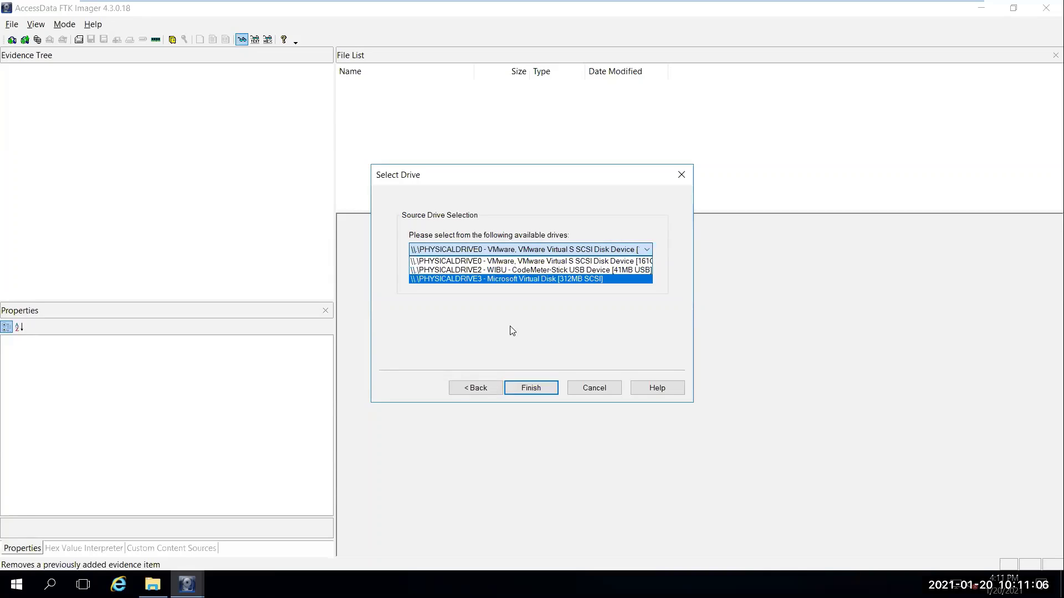
click(535, 279)
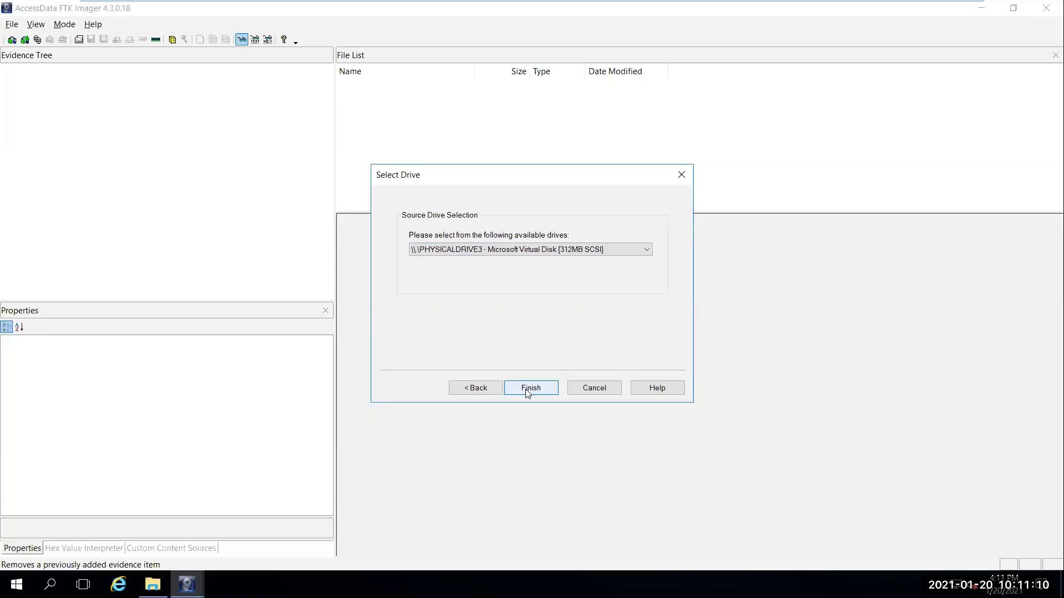
click(527, 393)
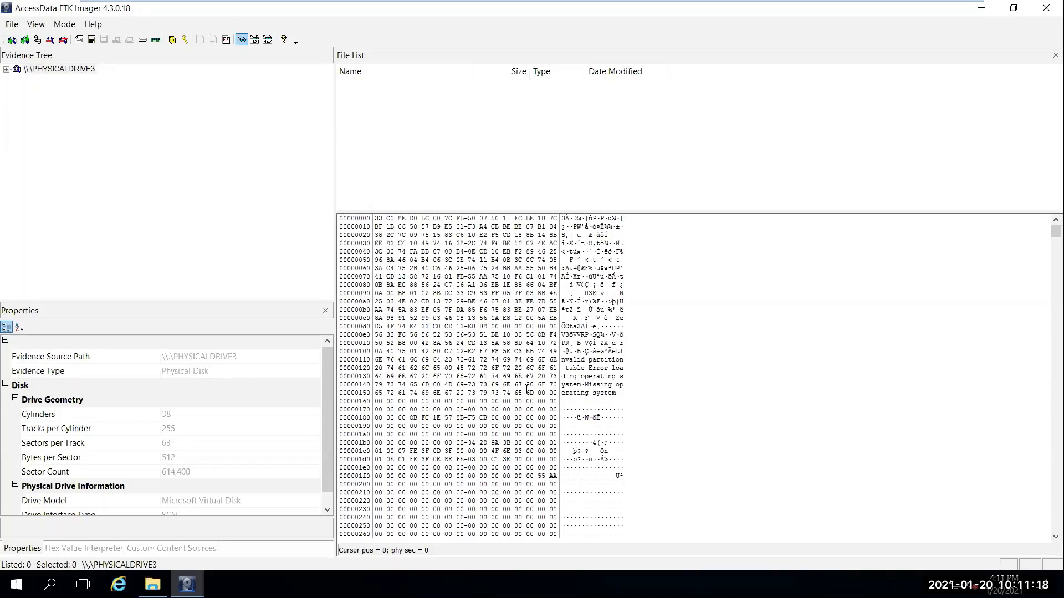
Expand PHYSICALDRIVE3 in the evidence tree to show the file systems inside Partition 1 and Partition 2
click(8, 69)
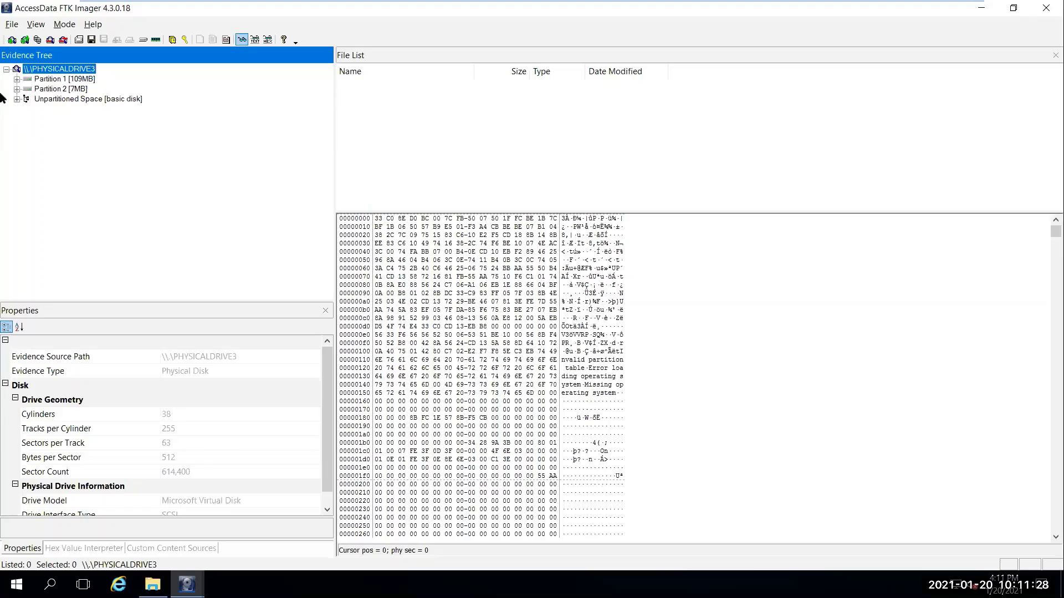
click(17, 80)
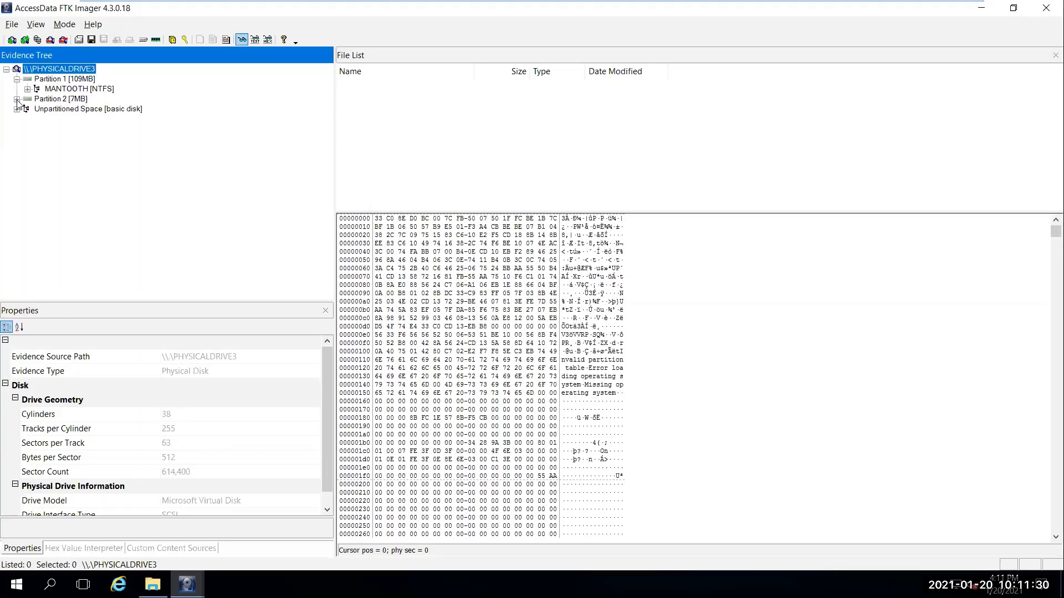
click(17, 100)
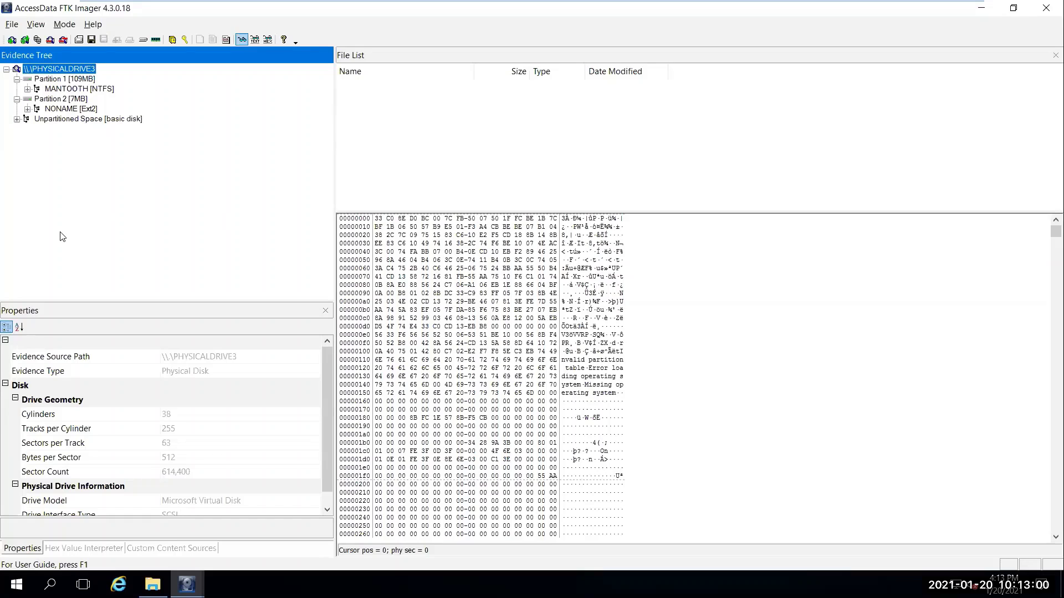
Expand Partition 1's NTFS volume through [root] to Users and open the personal profile folder listed below Public
click(27, 89)
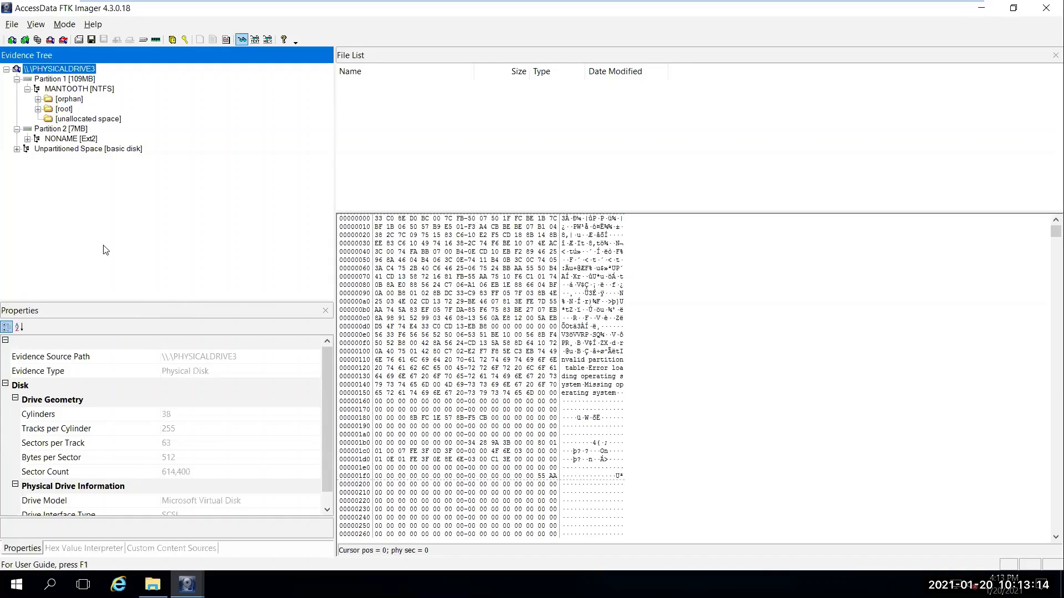
click(38, 109)
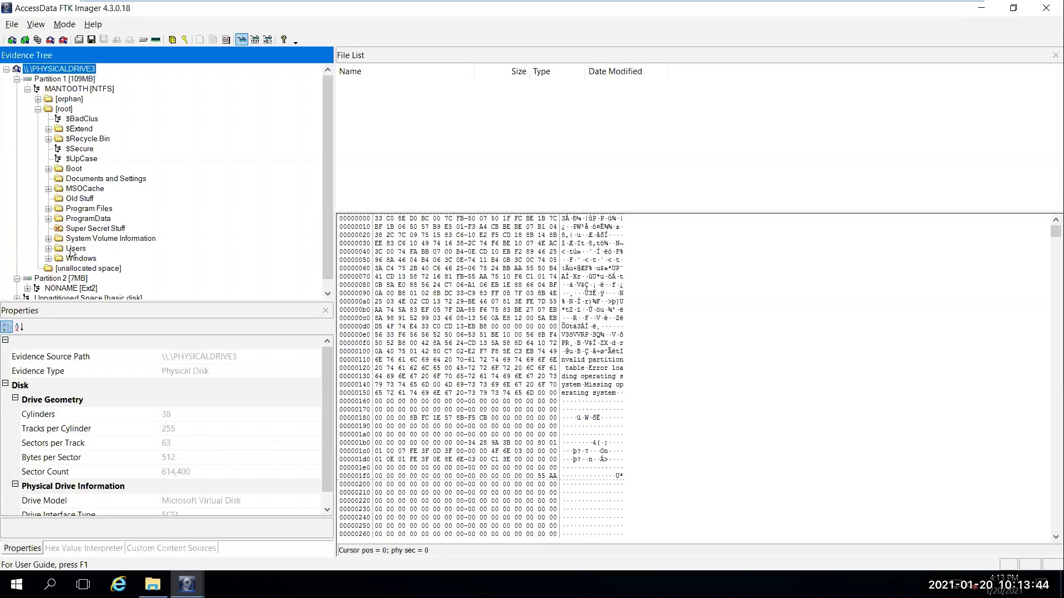
click(48, 249)
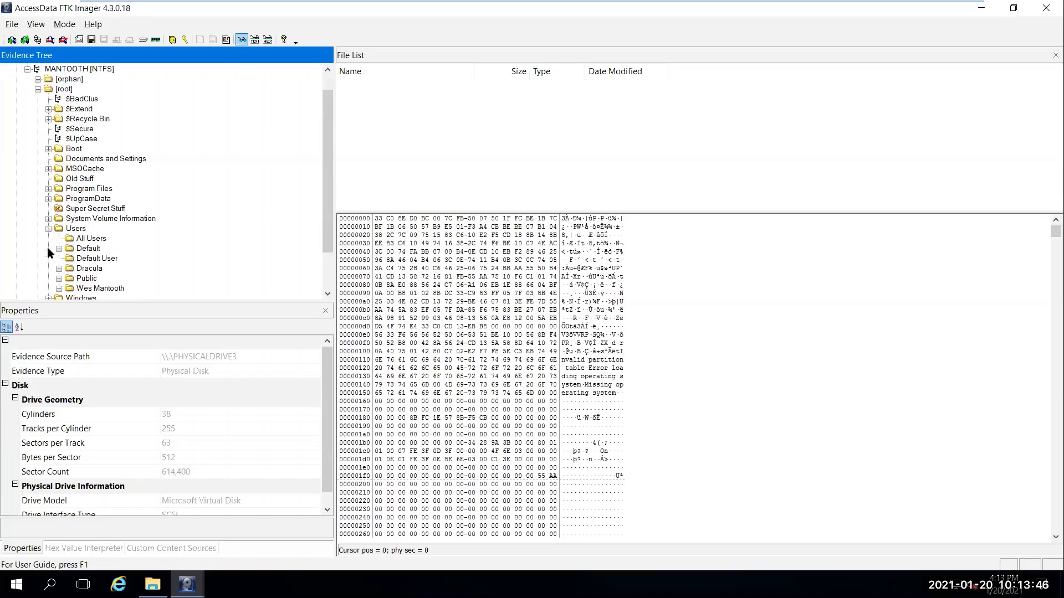
scroll(153, 243, down, 2)
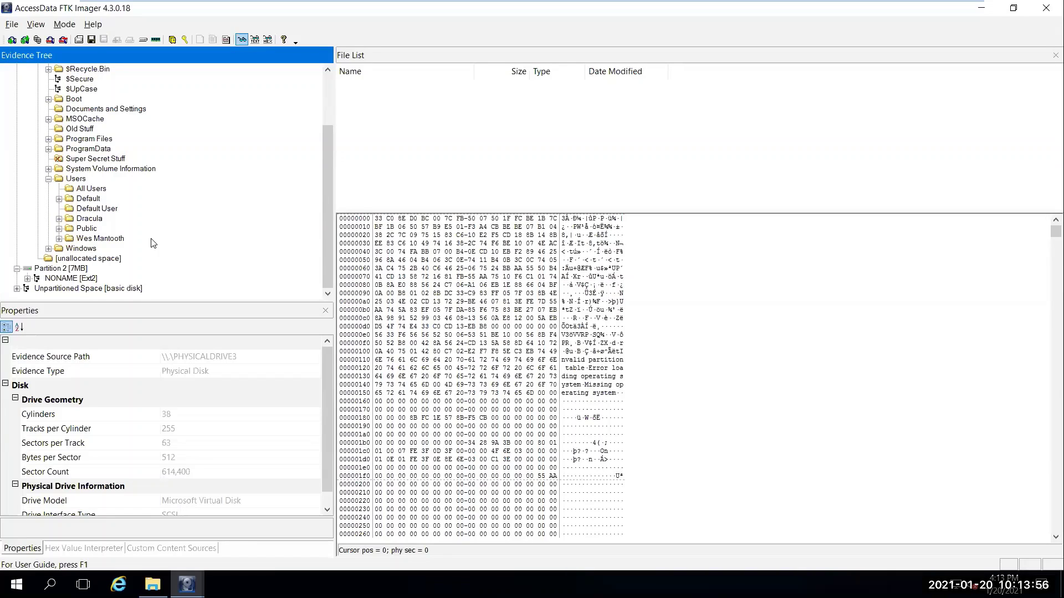
click(86, 239)
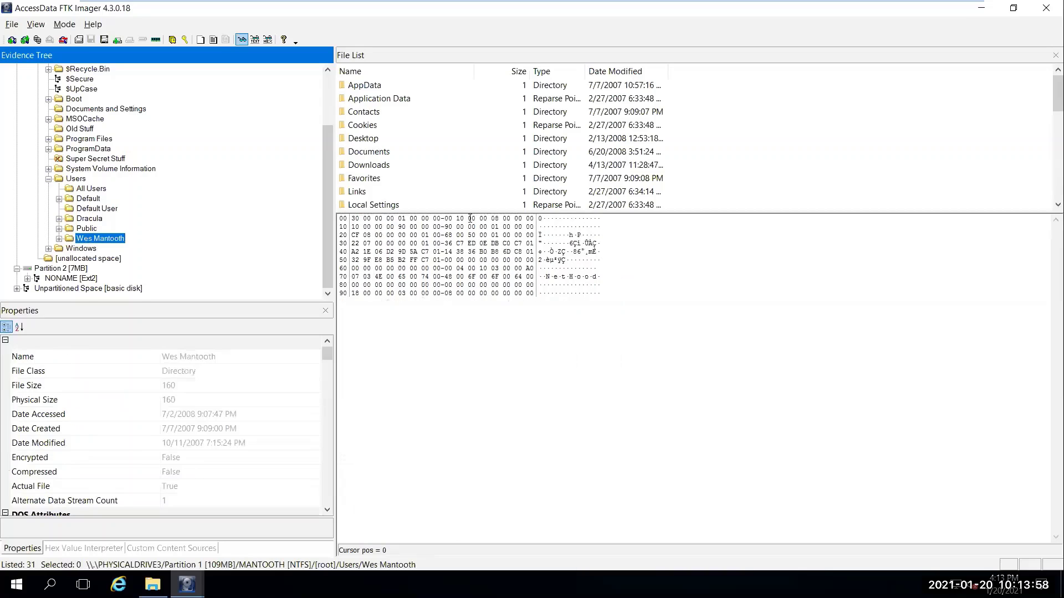
Look through the contents of the user's profile folder and open its Documents folder
scroll(500, 128, down, 5)
scroll(502, 128, down, 3)
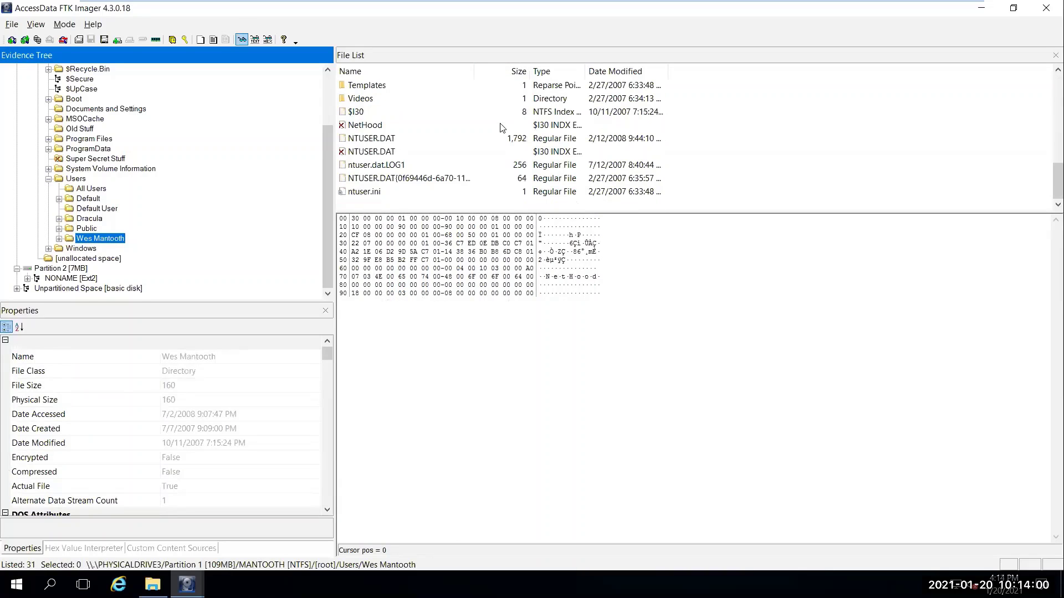
scroll(501, 128, up, 7)
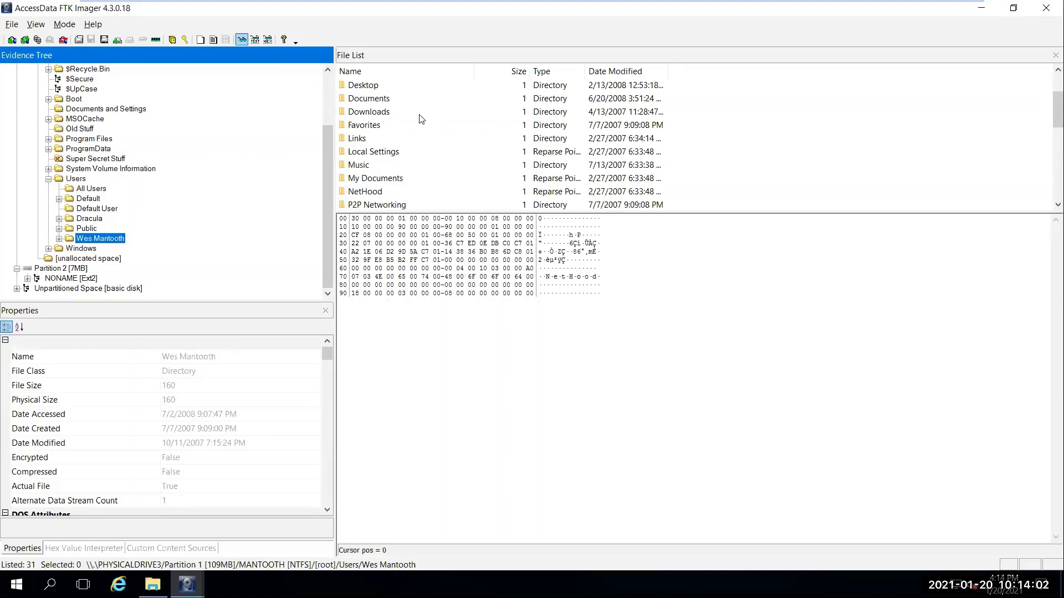
double_click(371, 100)
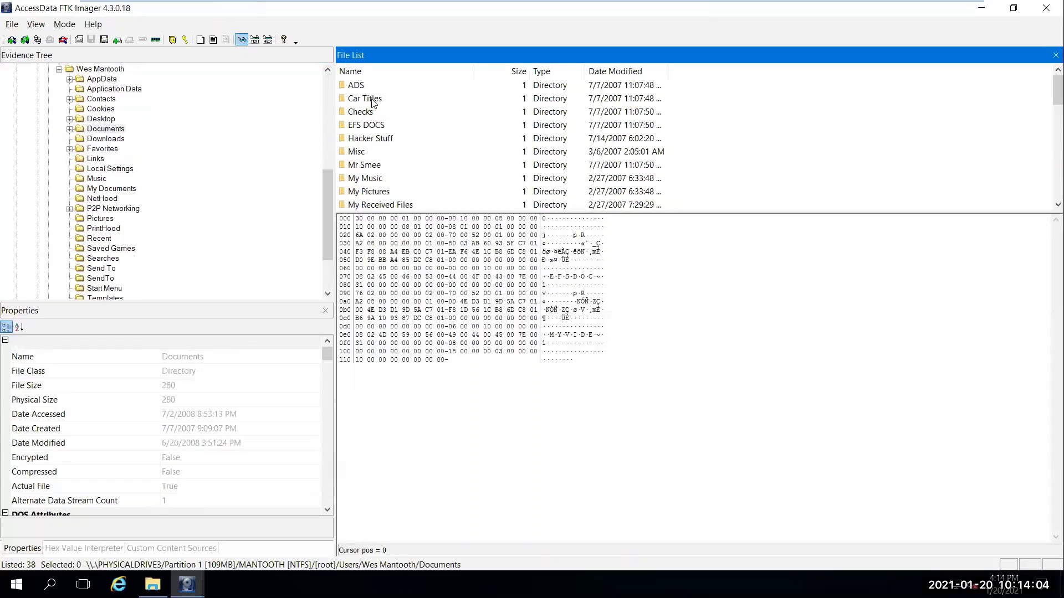
Preview the files gift_certif_sample.jpg and Dear Sweetie.doc from the Documents folder
scroll(372, 103, down, 6)
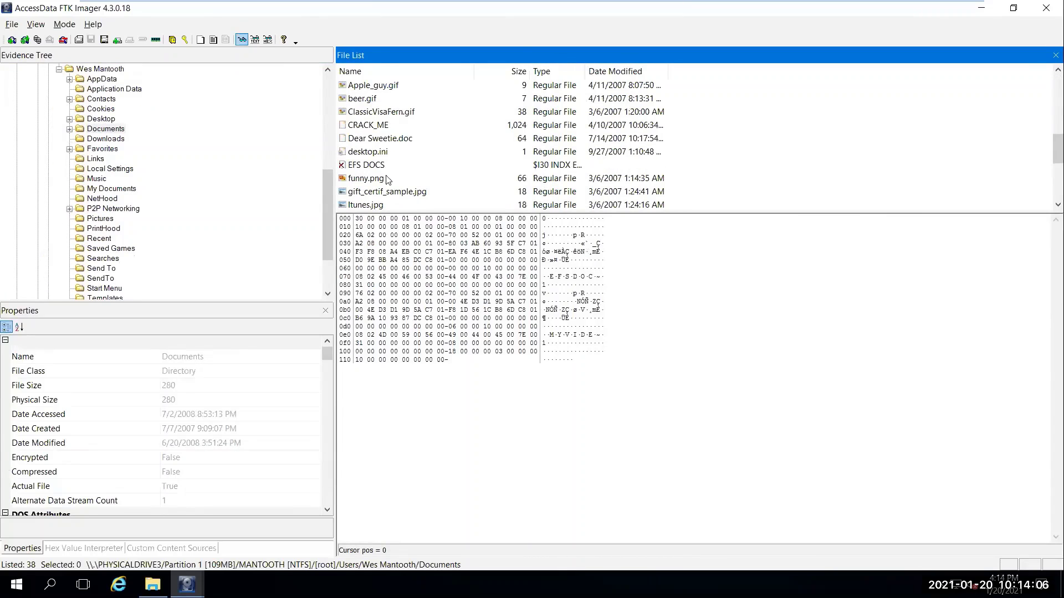
click(396, 194)
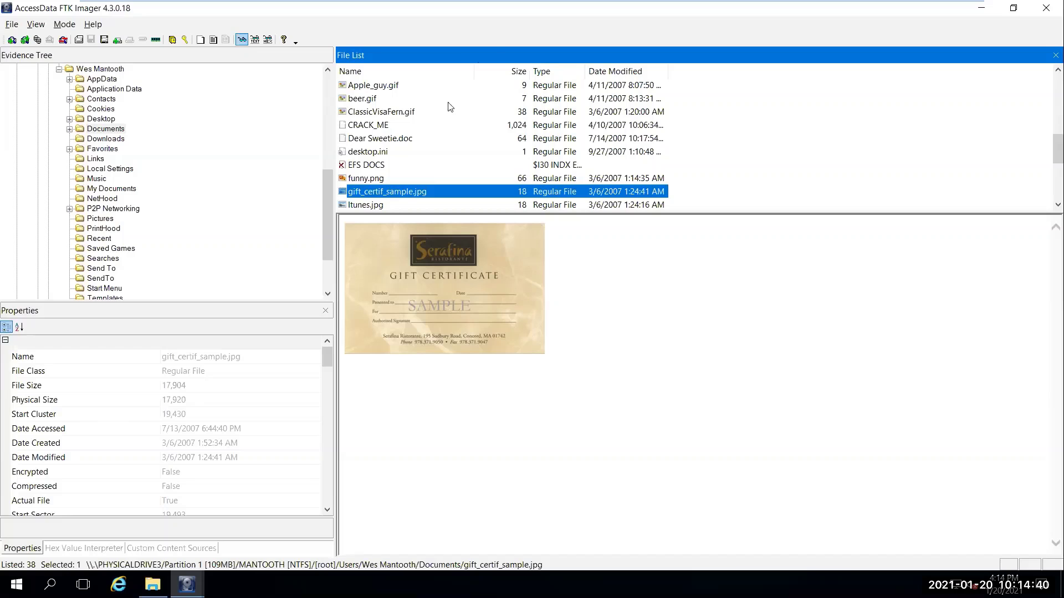
click(371, 139)
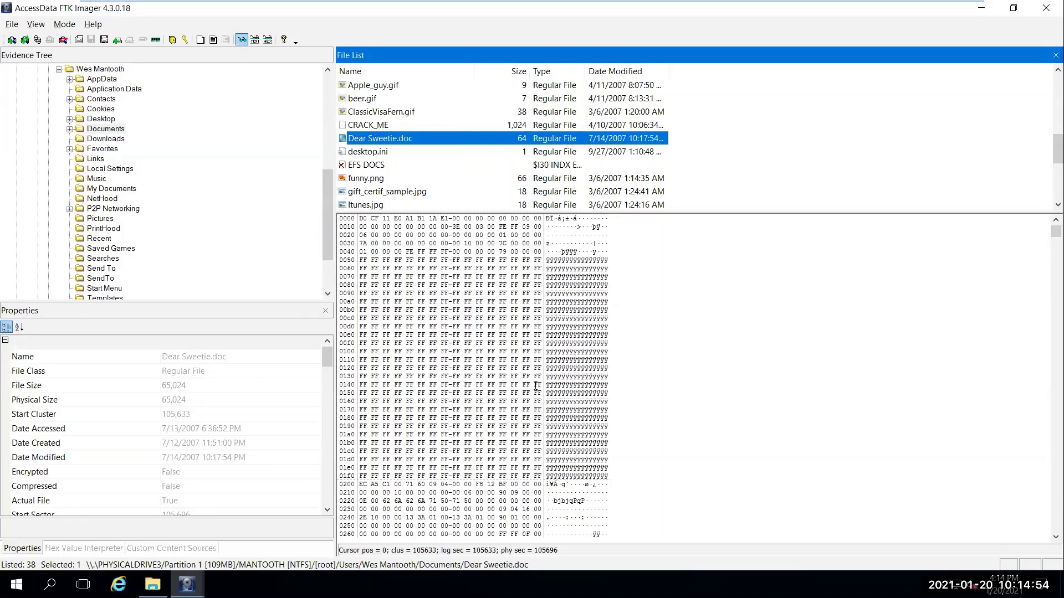
Examine the properties of gift_certif_sample.jpg, including its size, dates, DOS attributes and NTFS information
click(380, 191)
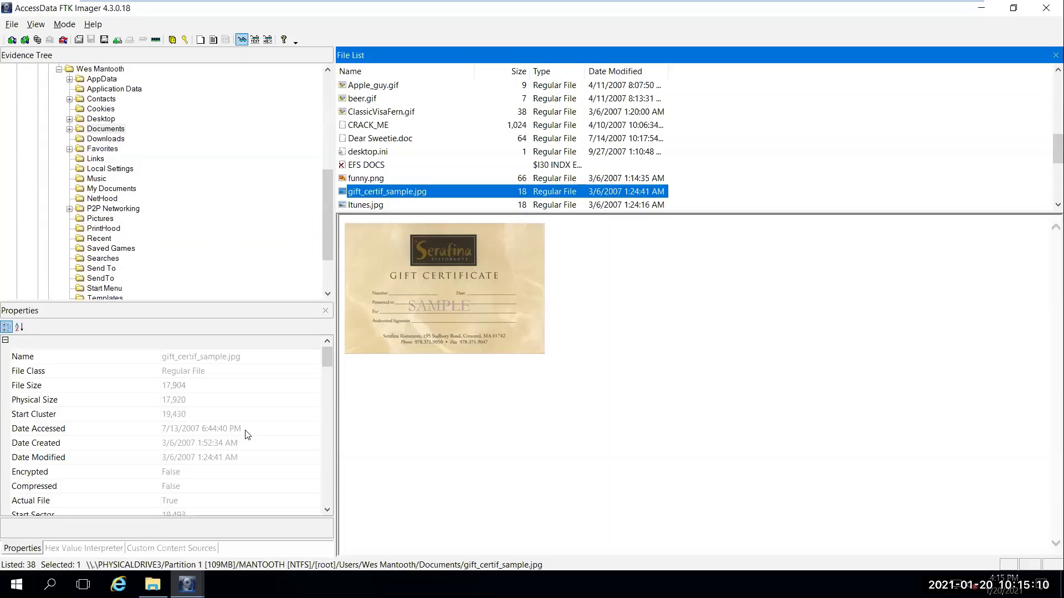
scroll(247, 435, down, 2)
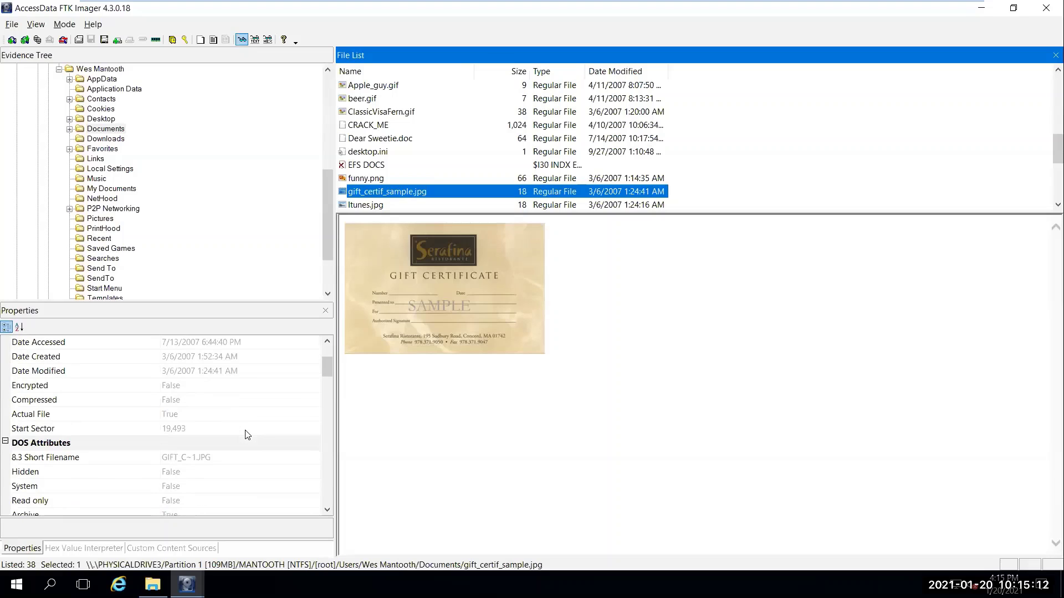
scroll(247, 435, up, 3)
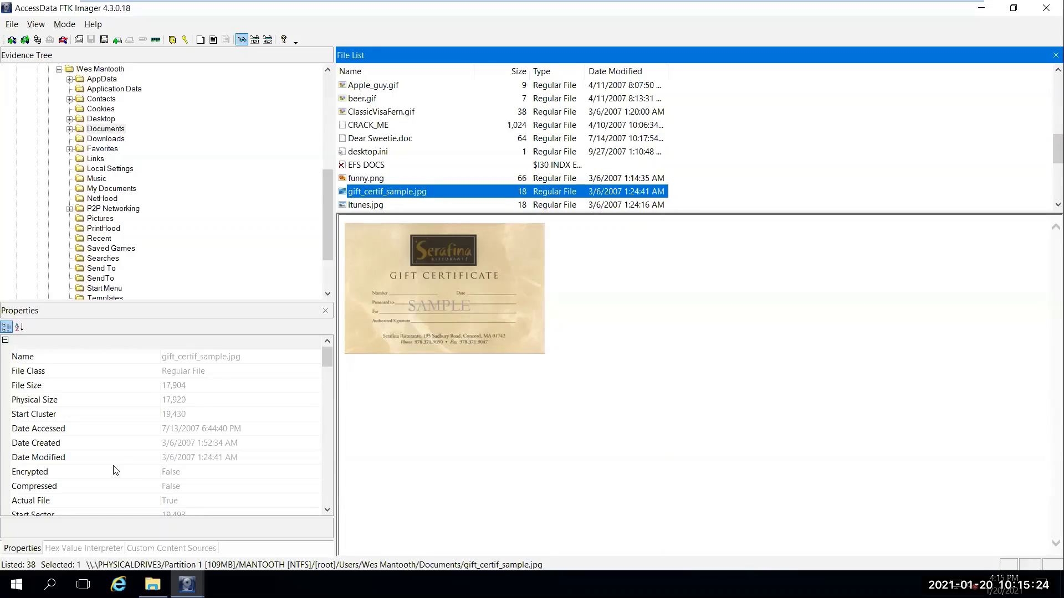
scroll(115, 470, down, 6)
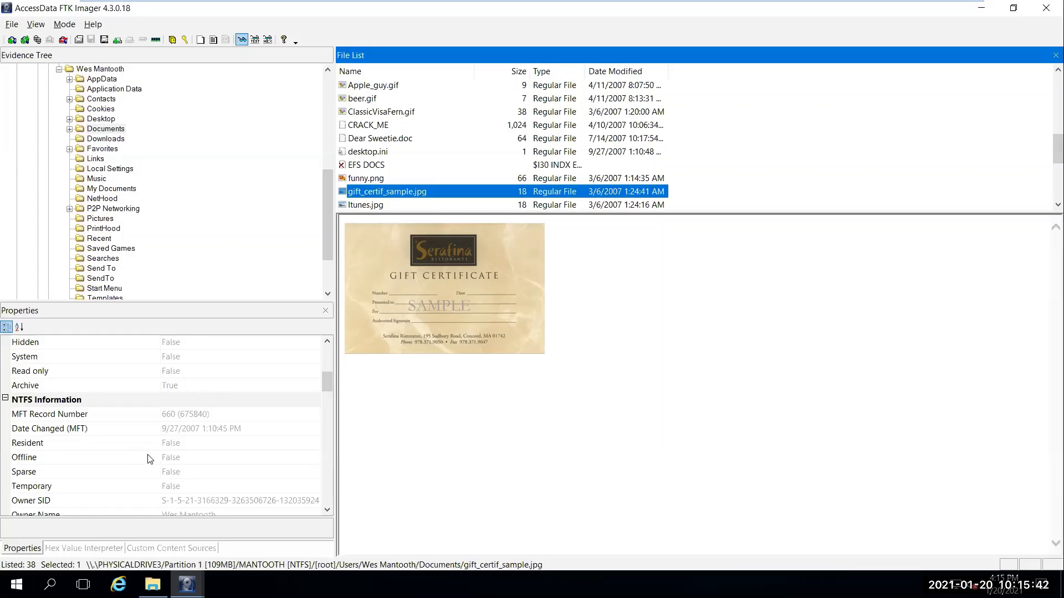
scroll(148, 458, up, 3)
scroll(148, 459, up, 3)
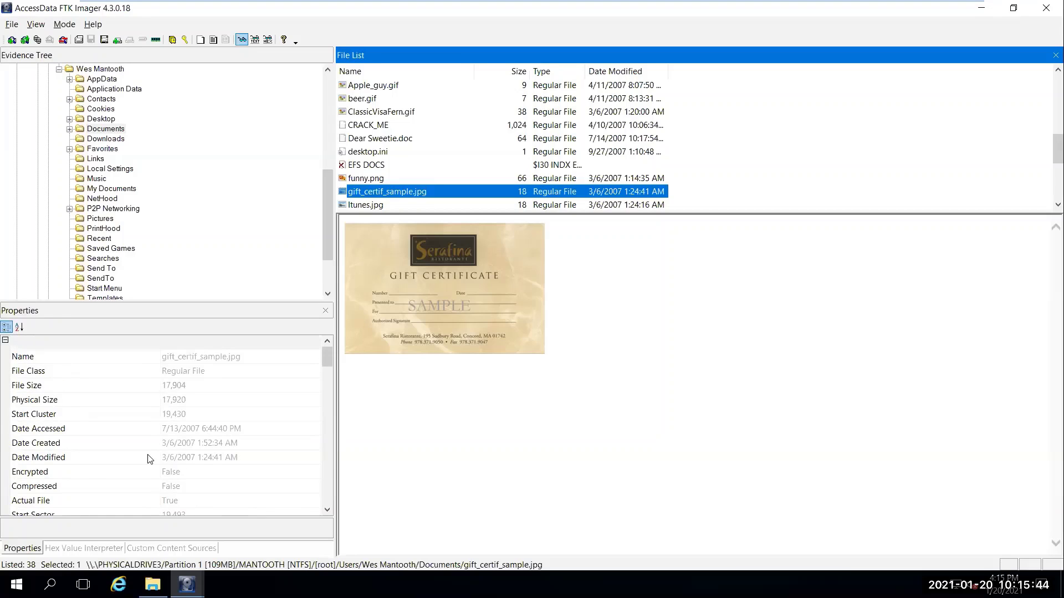
scroll(147, 459, down, 3)
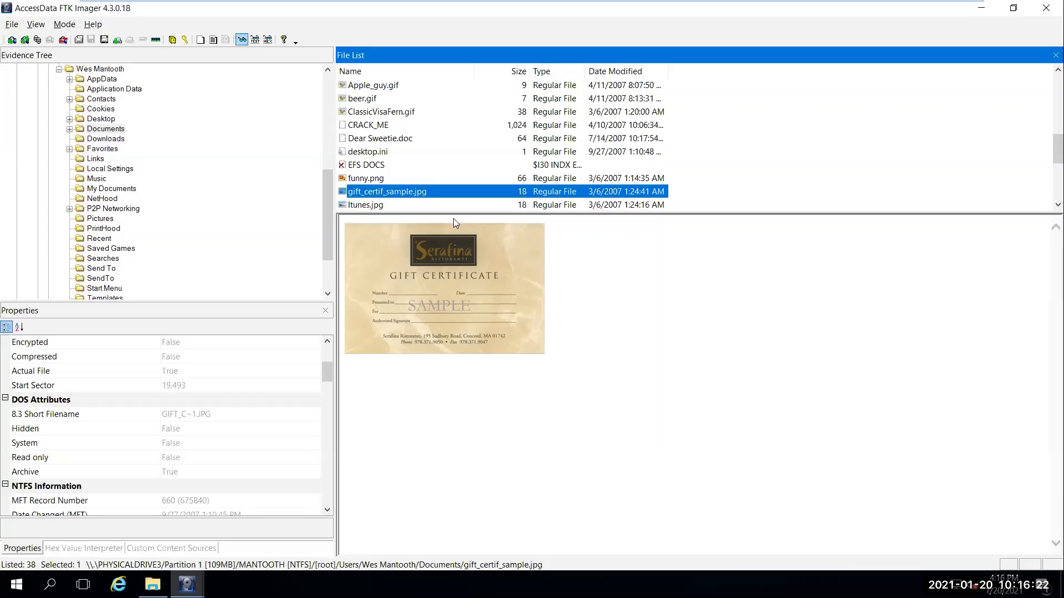
Collapse Partition 1 in the evidence tree and check the commands available for PHYSICALDRIVE3
drag(322, 241, 320, 119)
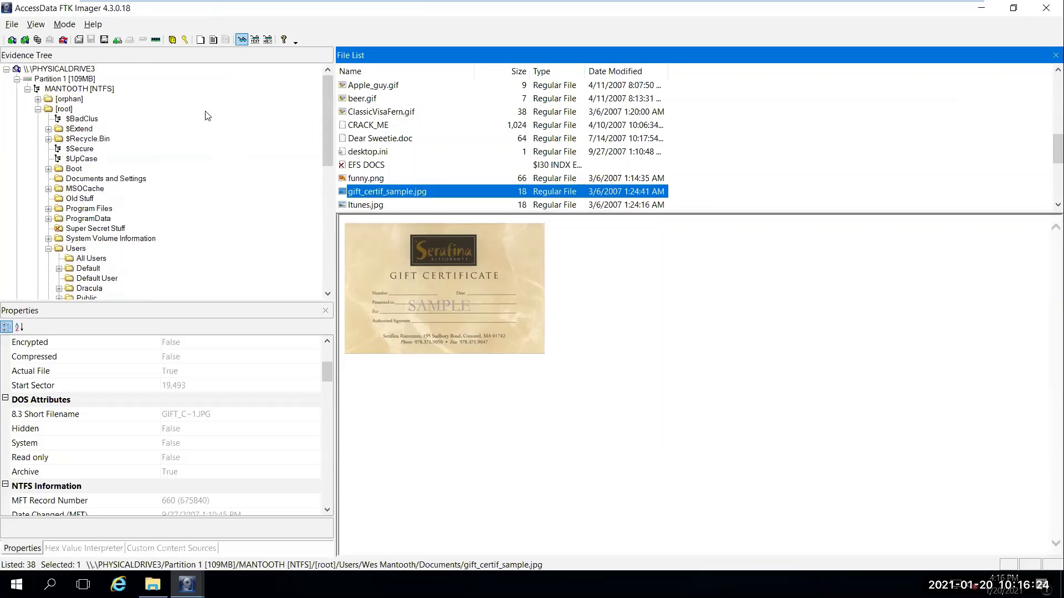
click(16, 80)
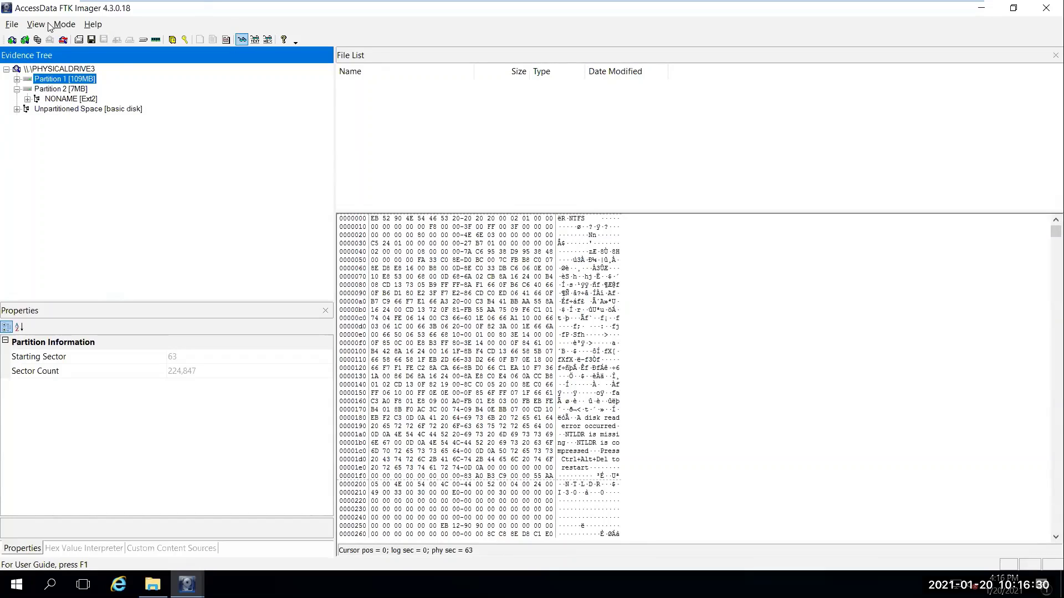
right_click(48, 69)
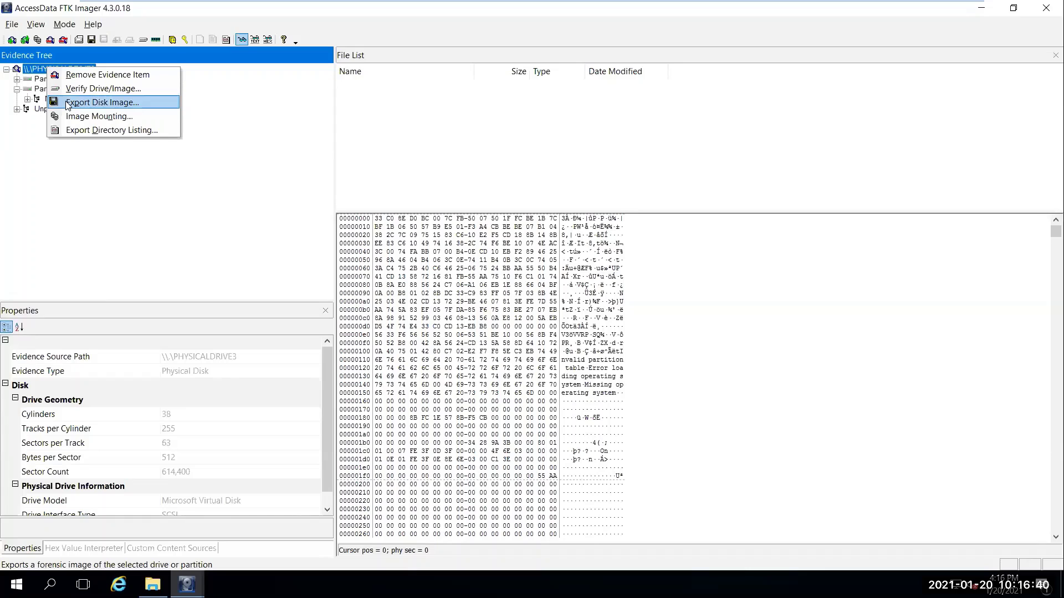
click(92, 207)
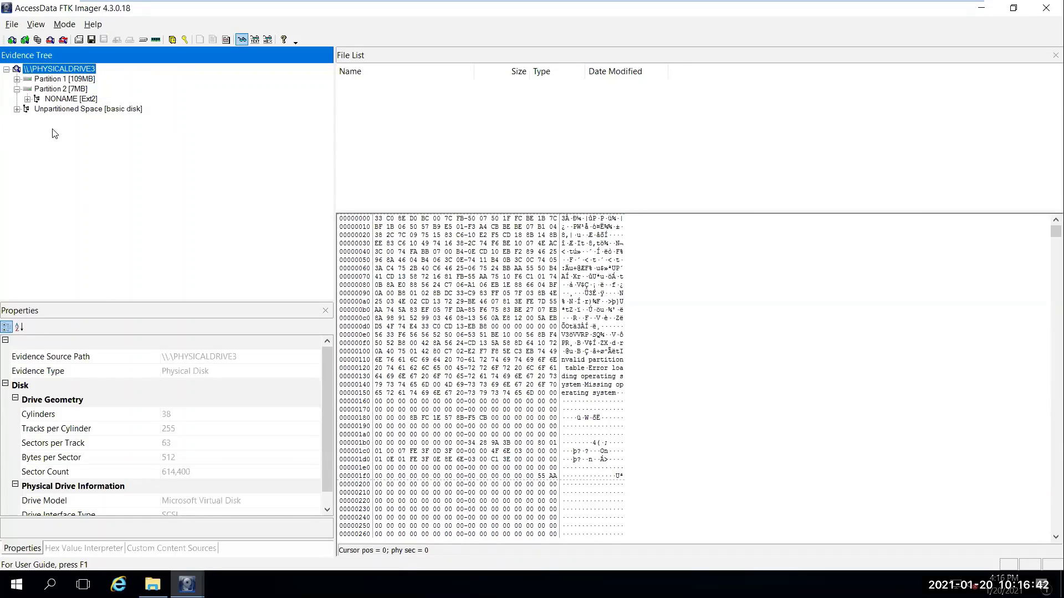
Start creating a disk image with the physical drive PHYSICALDRIVE3 - Microsoft Virtual Disk [312MB SCSI] as its source
click(11, 24)
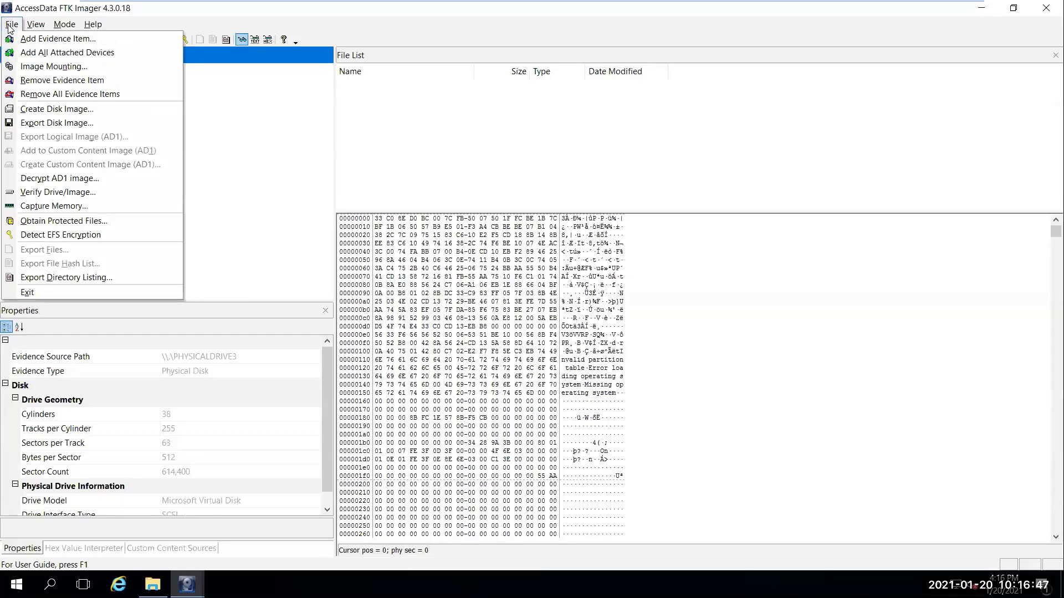
click(55, 111)
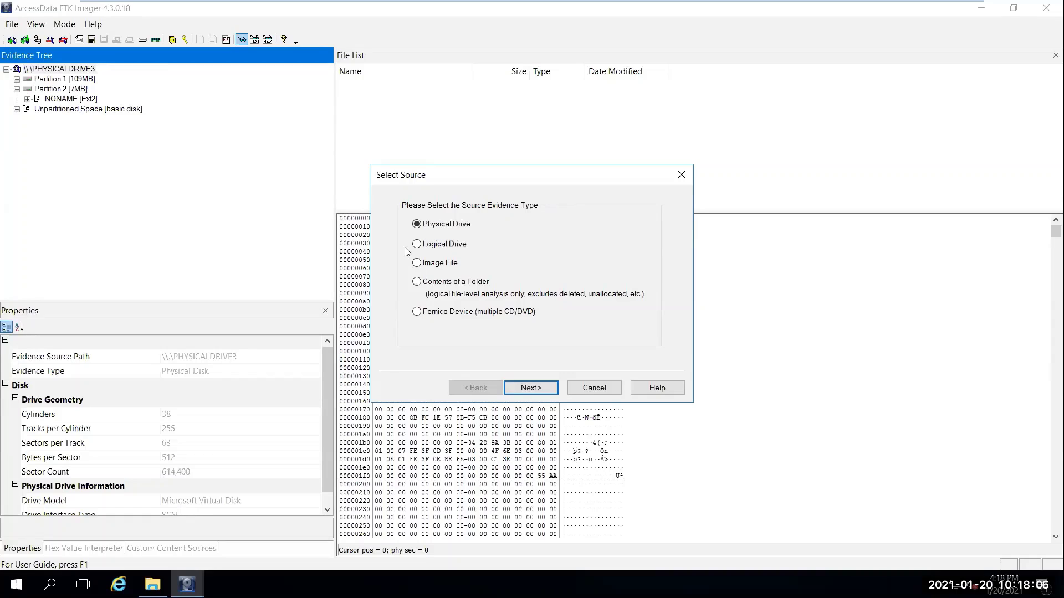
click(533, 389)
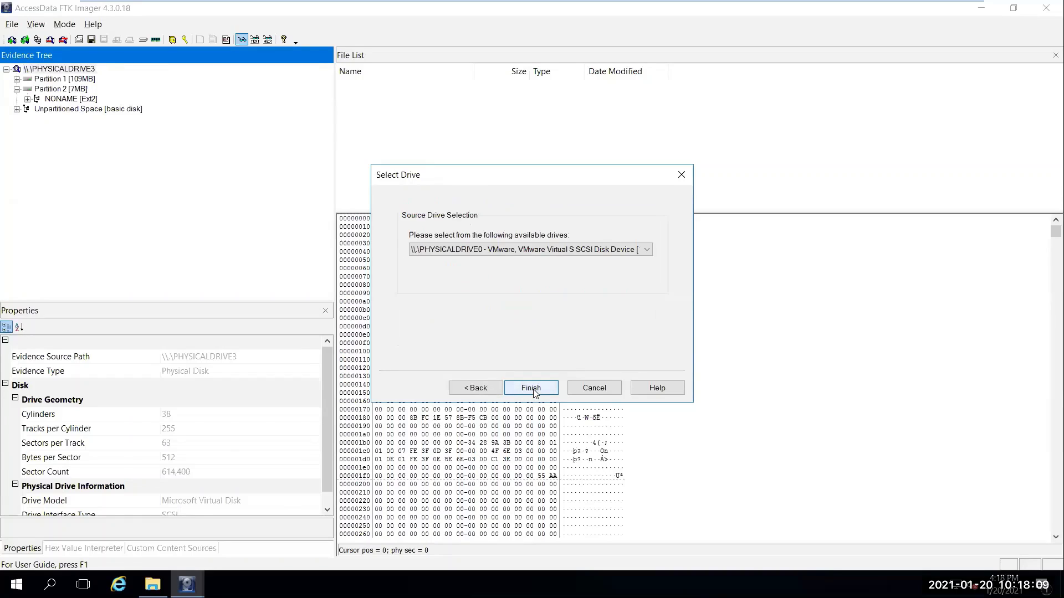
click(528, 254)
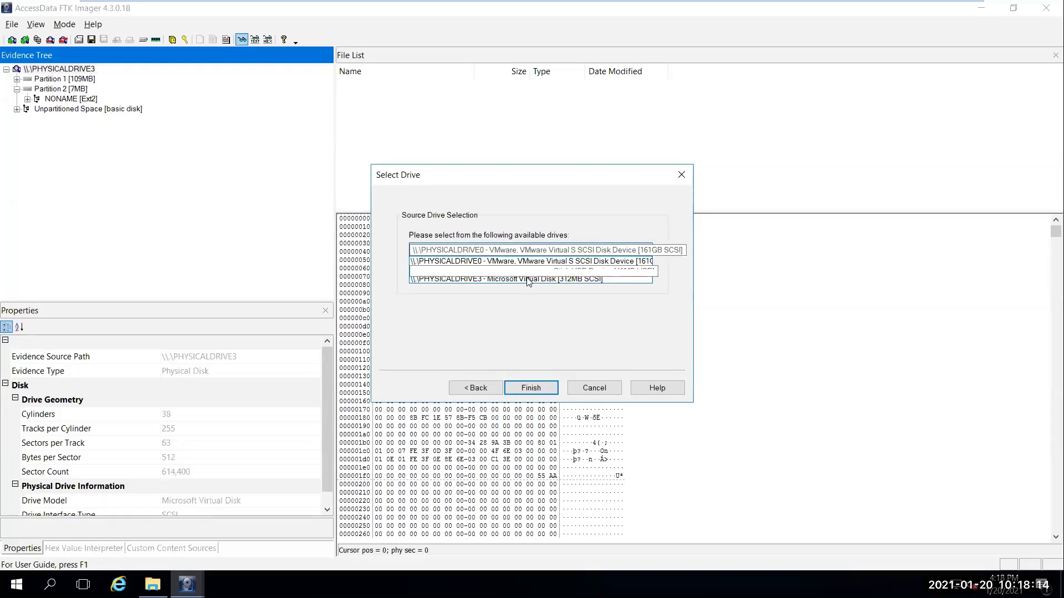
click(527, 279)
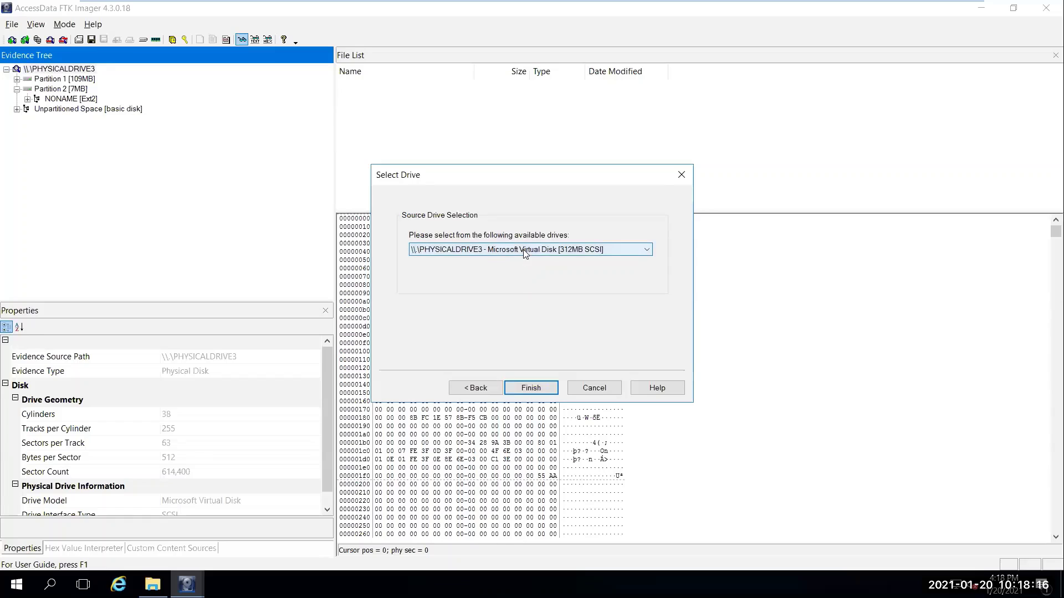
click(532, 389)
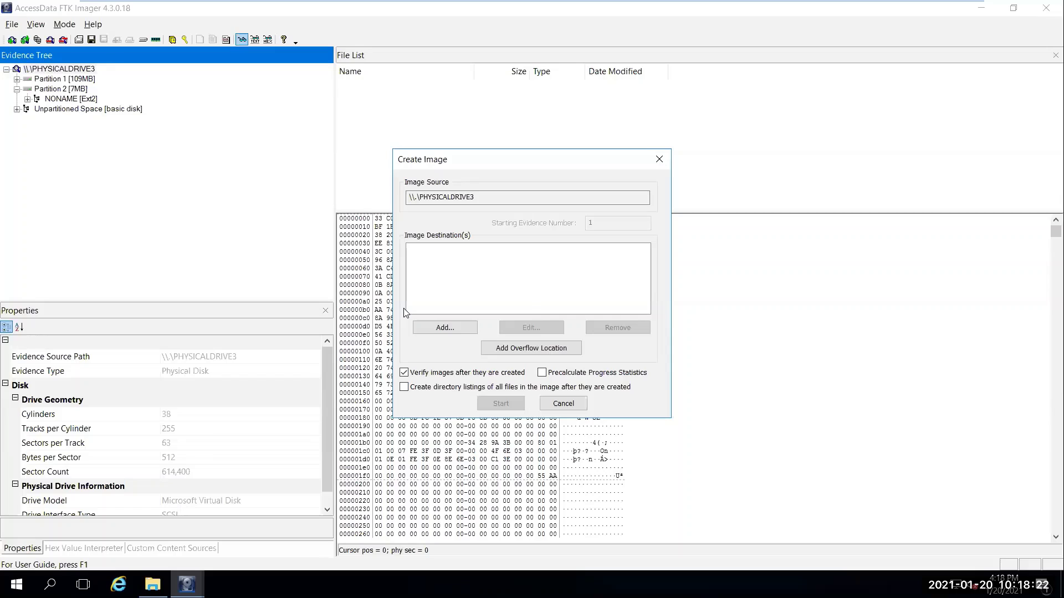
Add an image destination of type E01 and leave the evidence item information blank
click(434, 325)
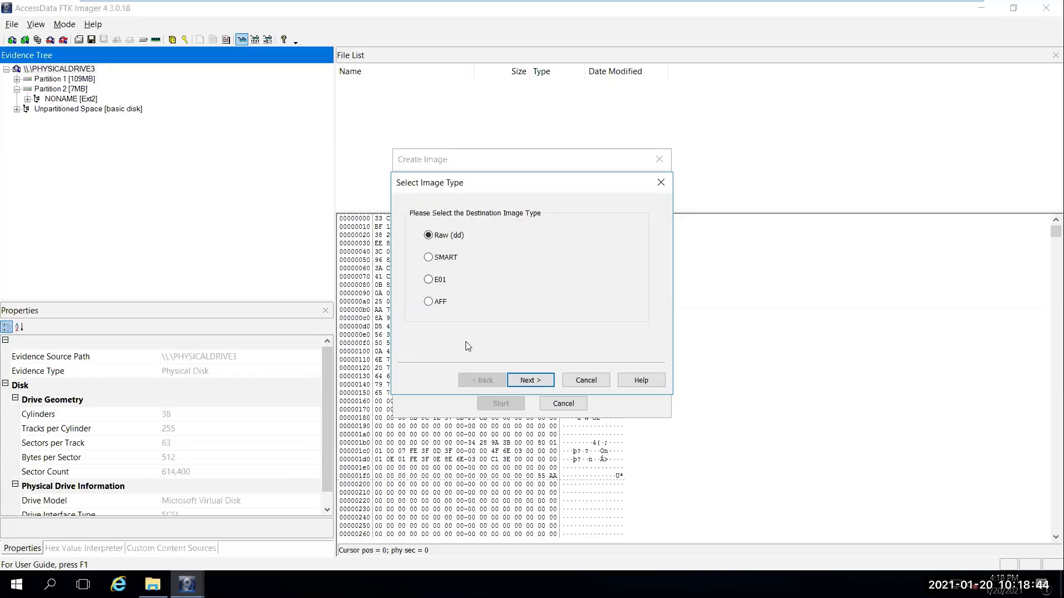
click(429, 280)
click(530, 382)
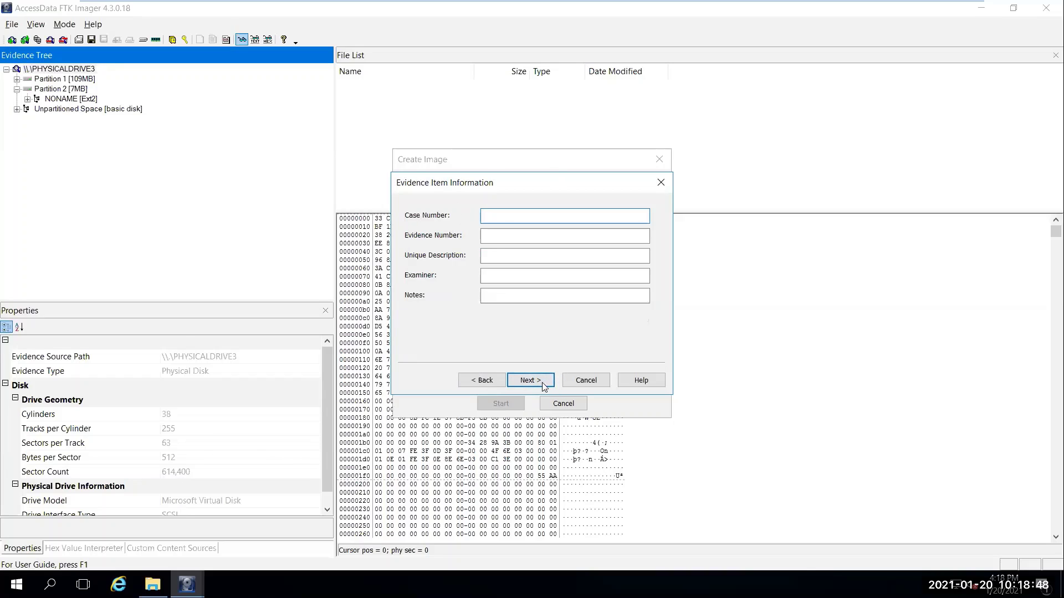
click(526, 384)
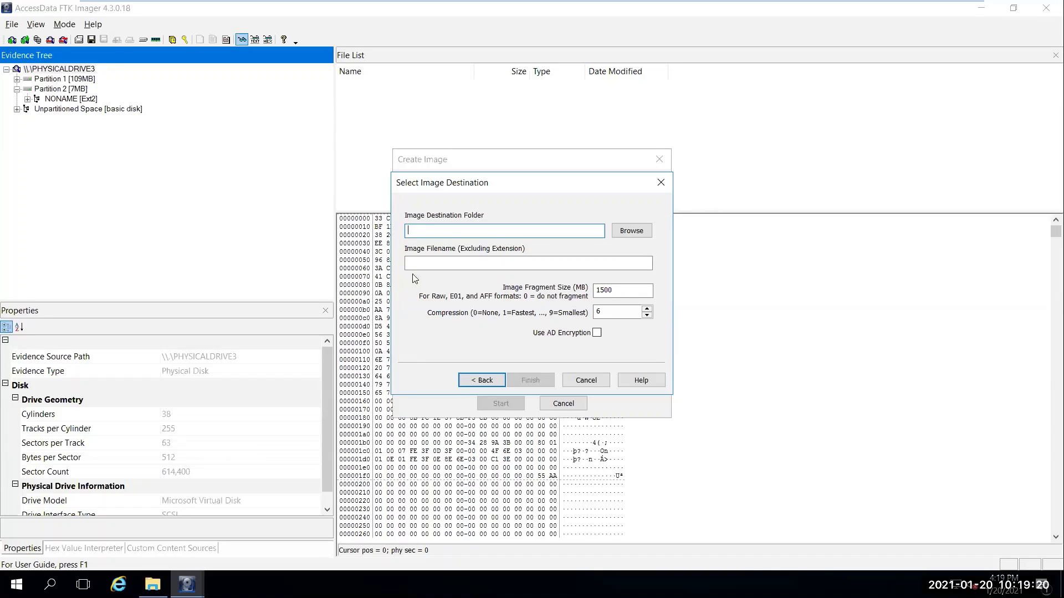
Set the image destination folder to the Desktop and the image filename to Test, and submit the destination
click(627, 235)
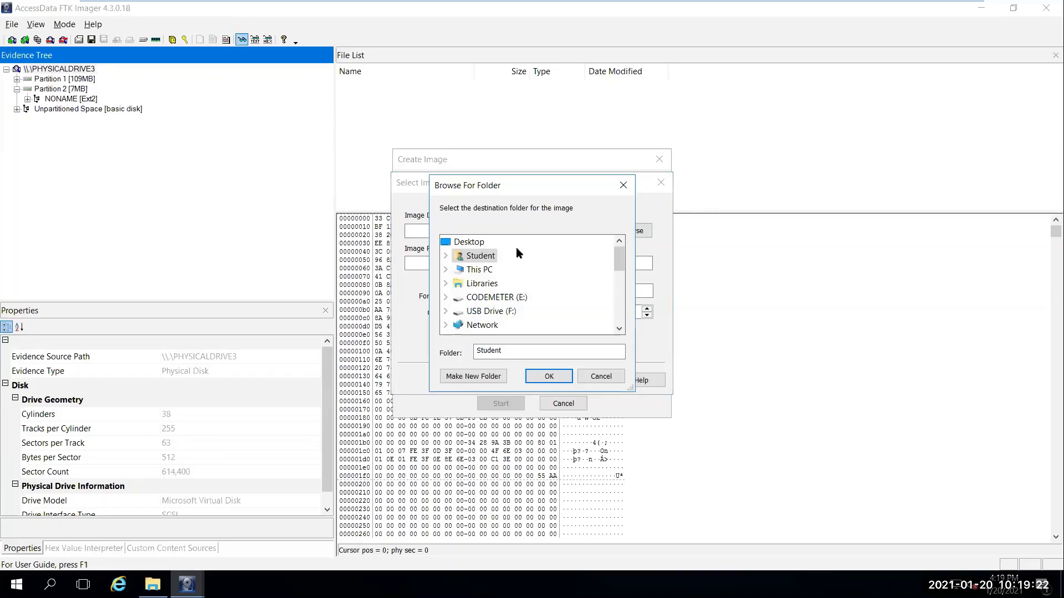
click(467, 243)
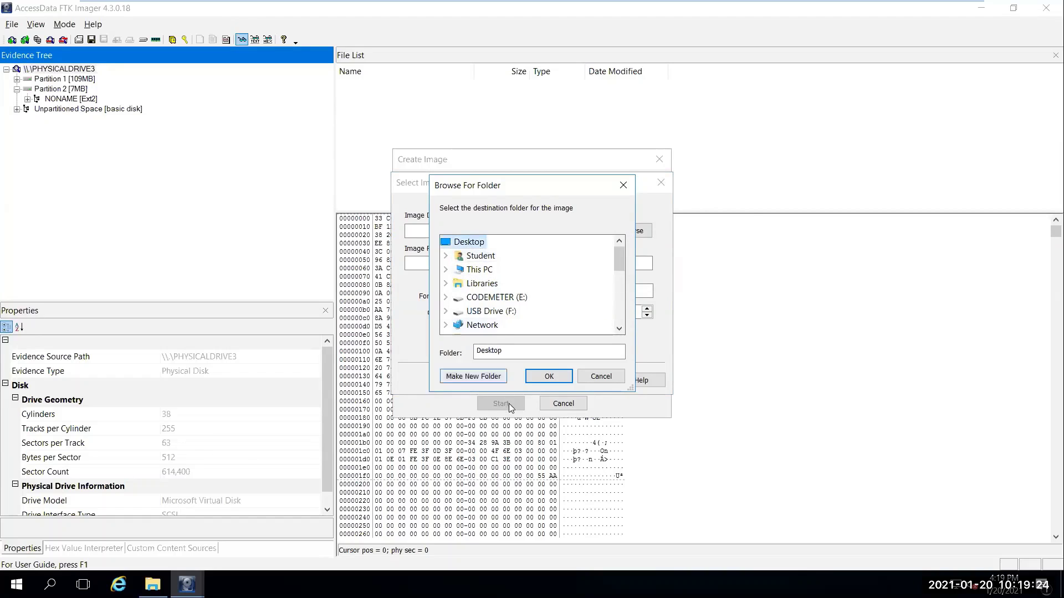
click(548, 376)
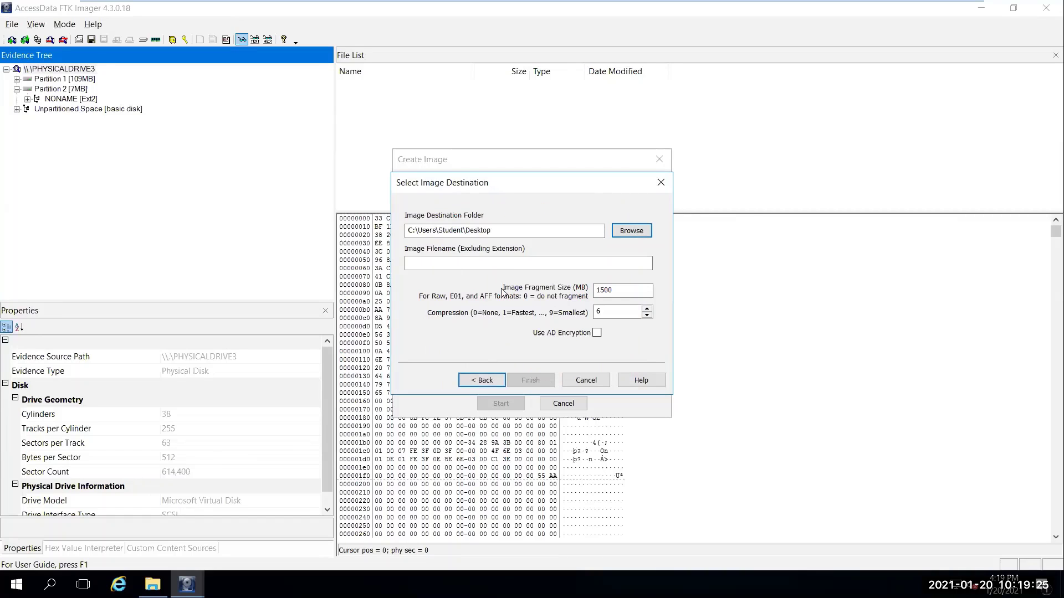
click(488, 264)
text(Test)
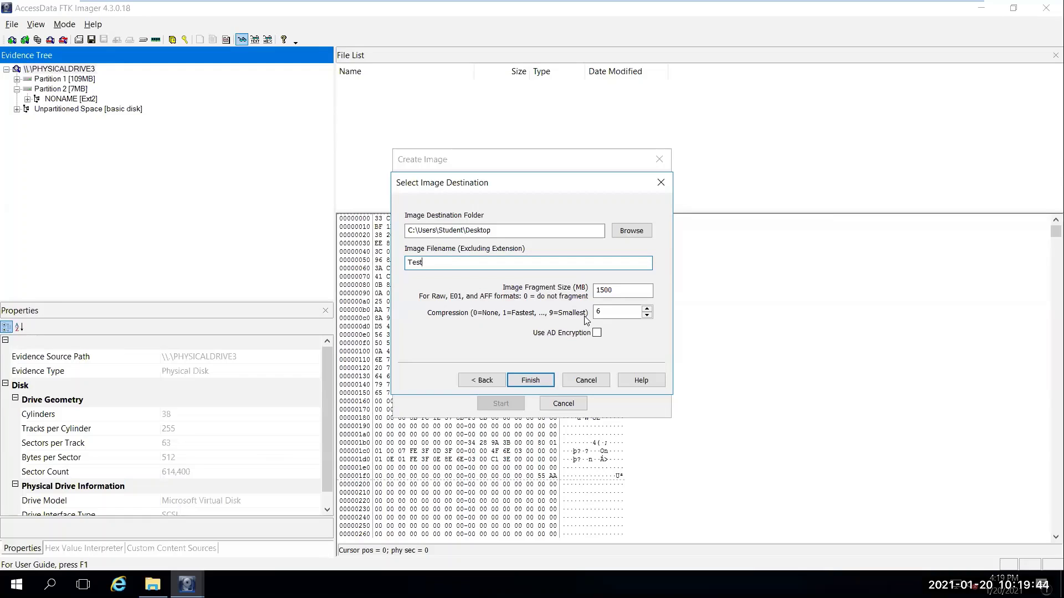
click(525, 381)
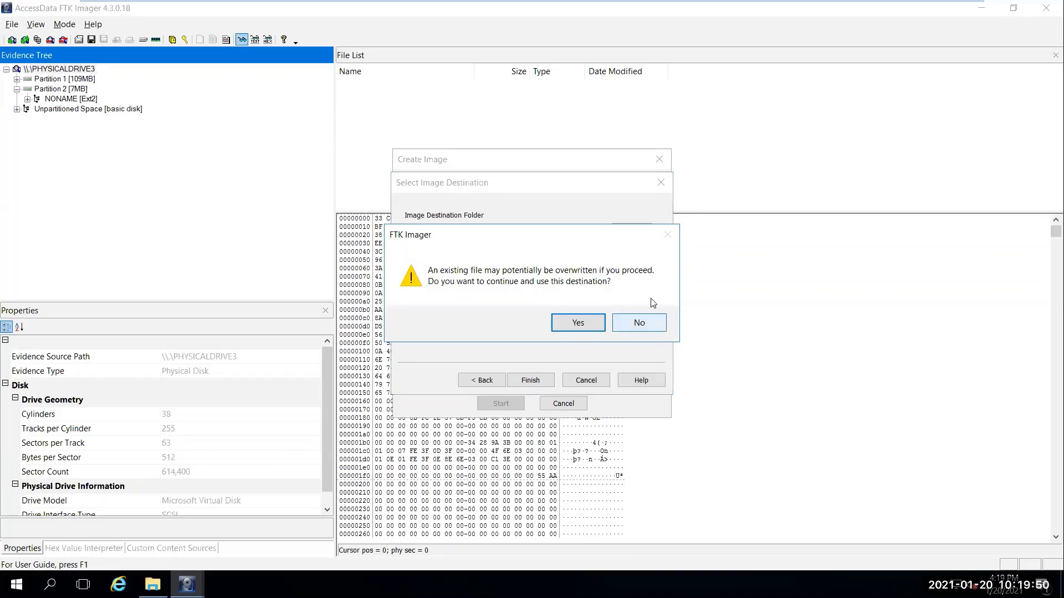
Decline overwriting the existing file and cancel both the image destination setup and the disk image creation
click(637, 322)
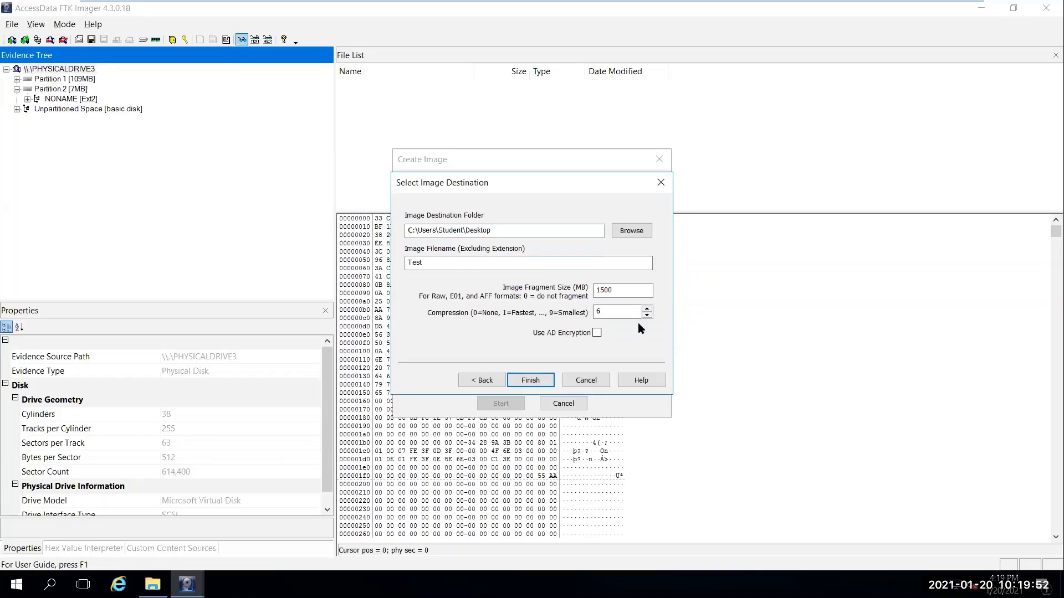
click(477, 381)
click(476, 381)
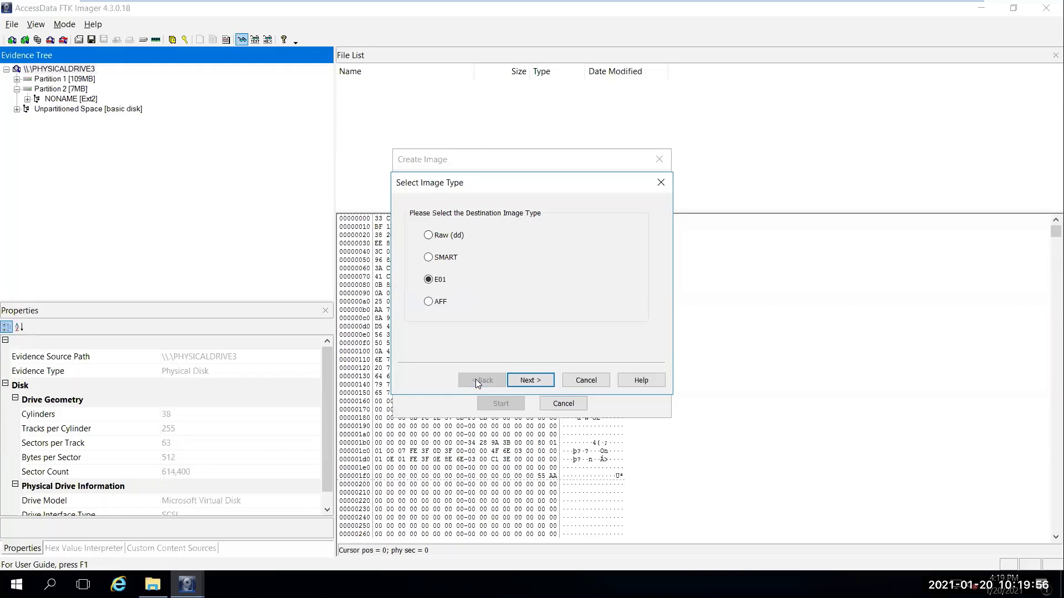
click(583, 382)
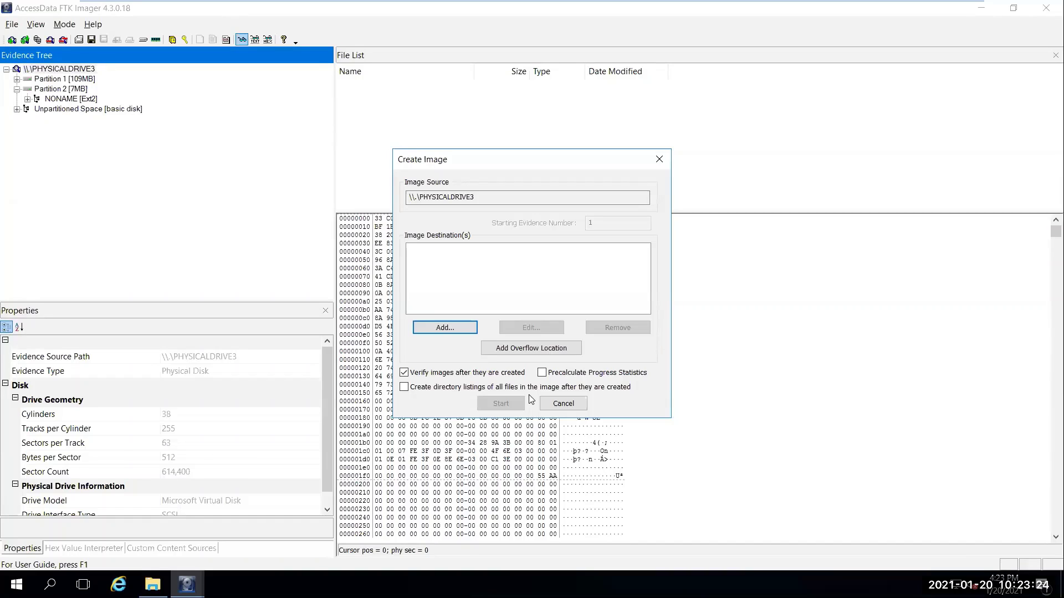
click(565, 404)
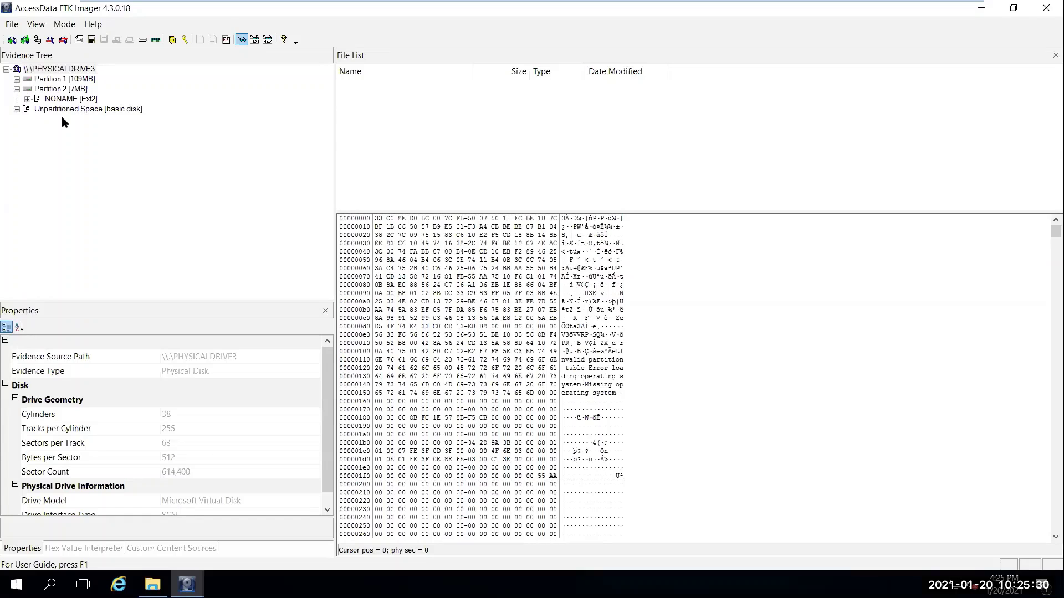
Remove all evidence items from the evidence tree
click(5, 26)
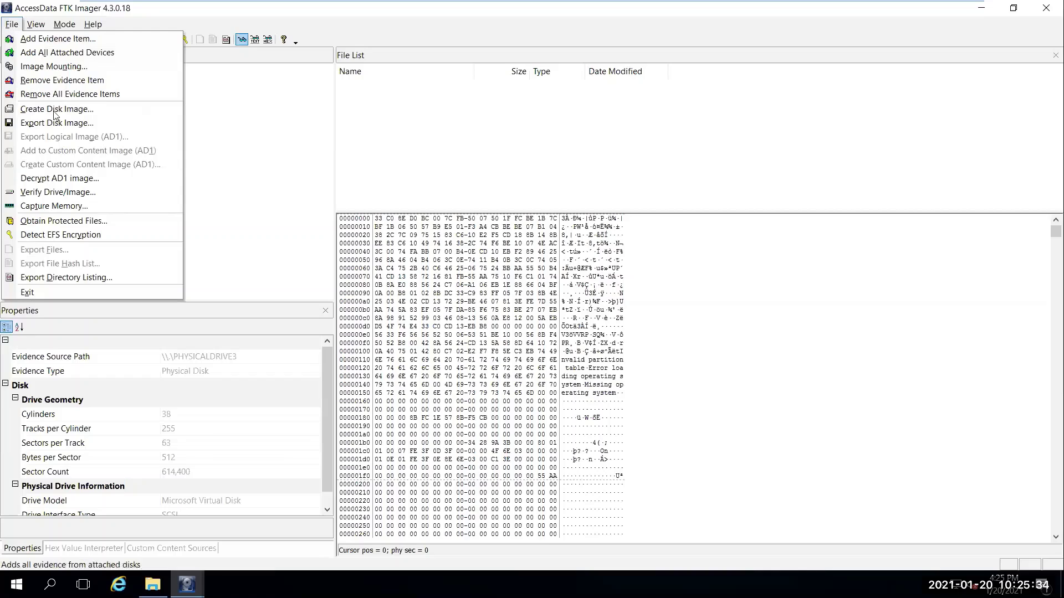
click(65, 96)
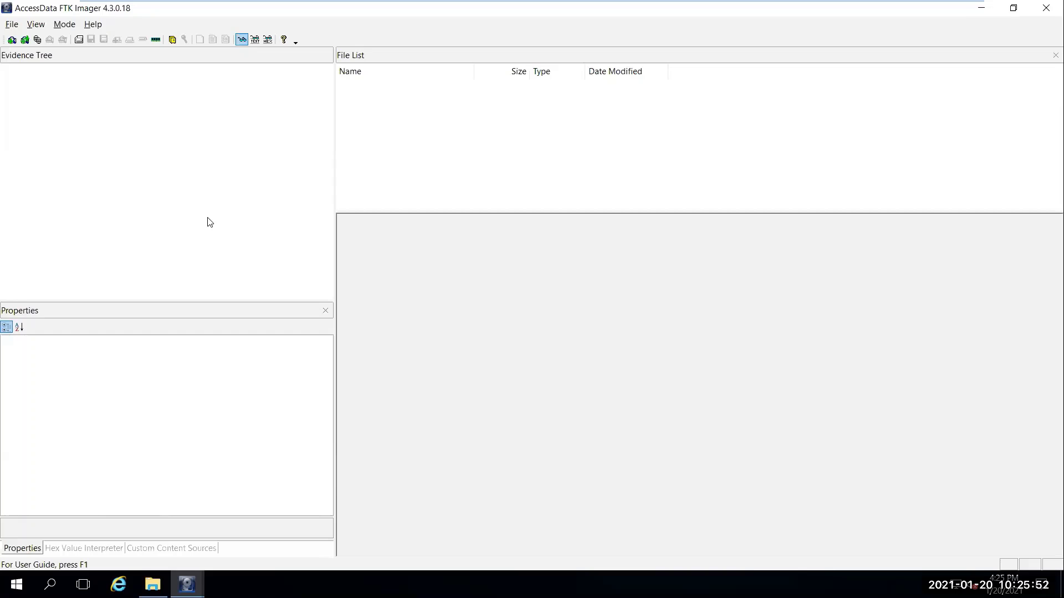
click(12, 26)
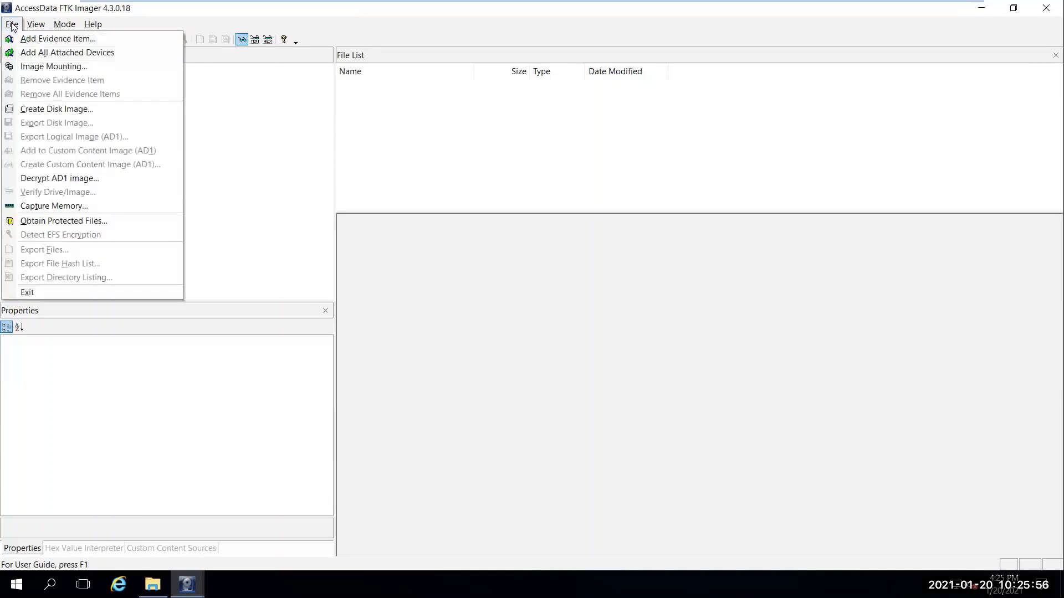
click(256, 170)
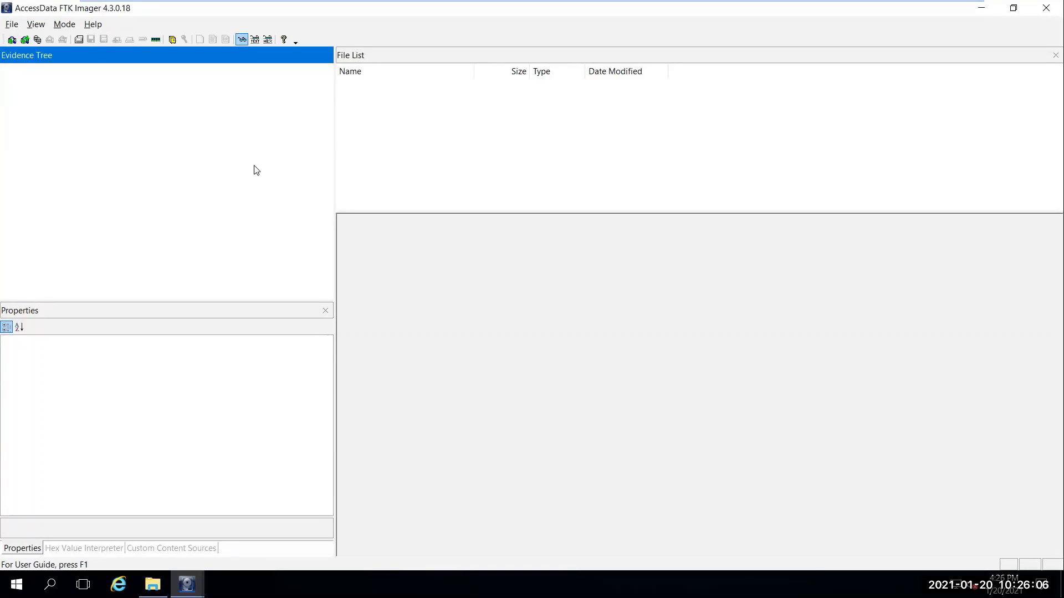
Start adding a new evidence item with Image File as the source evidence type
click(14, 29)
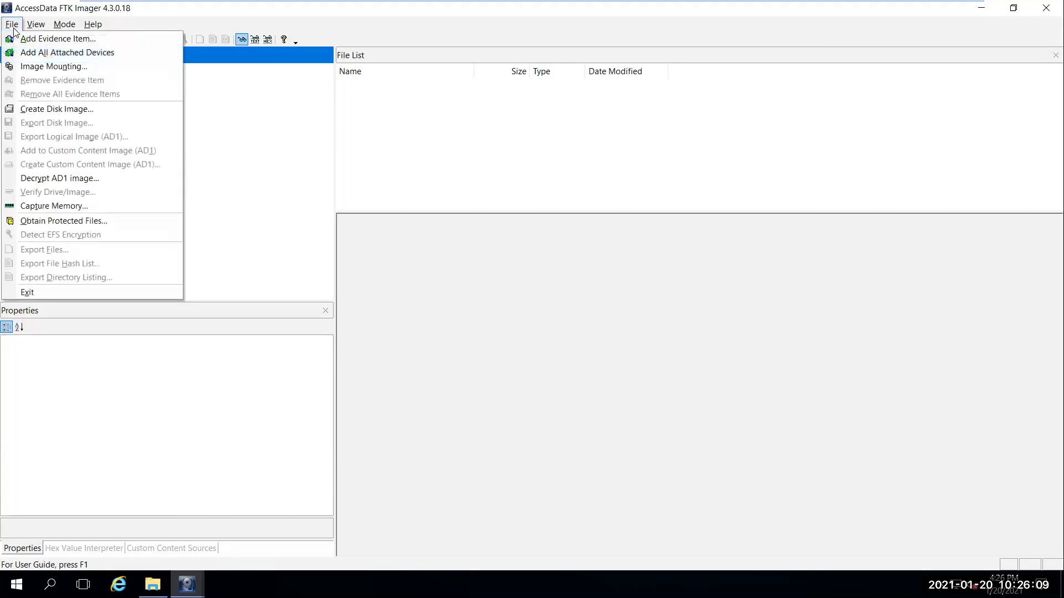
click(45, 39)
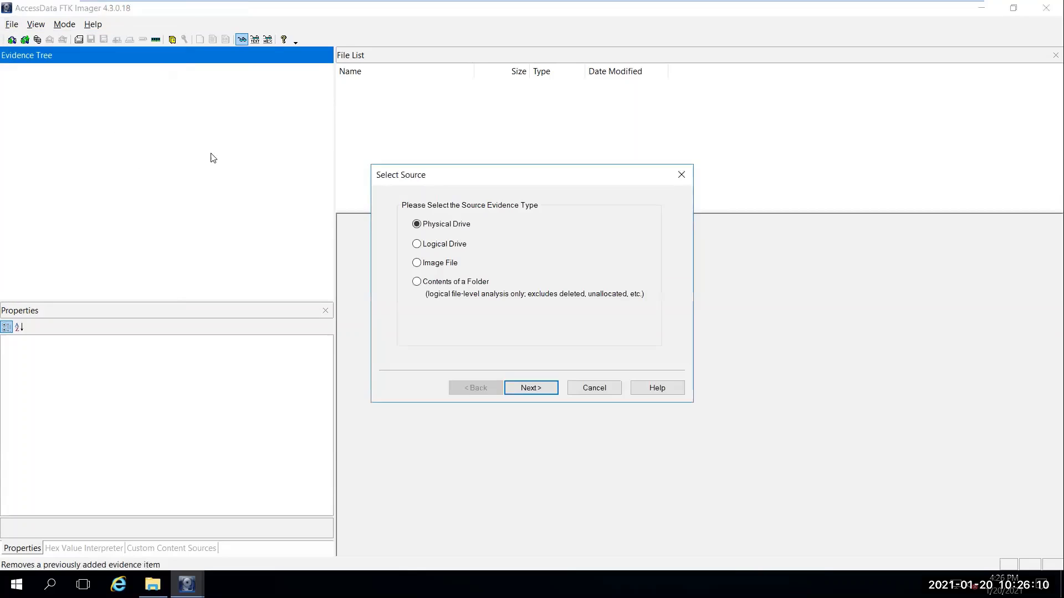
click(417, 264)
click(517, 392)
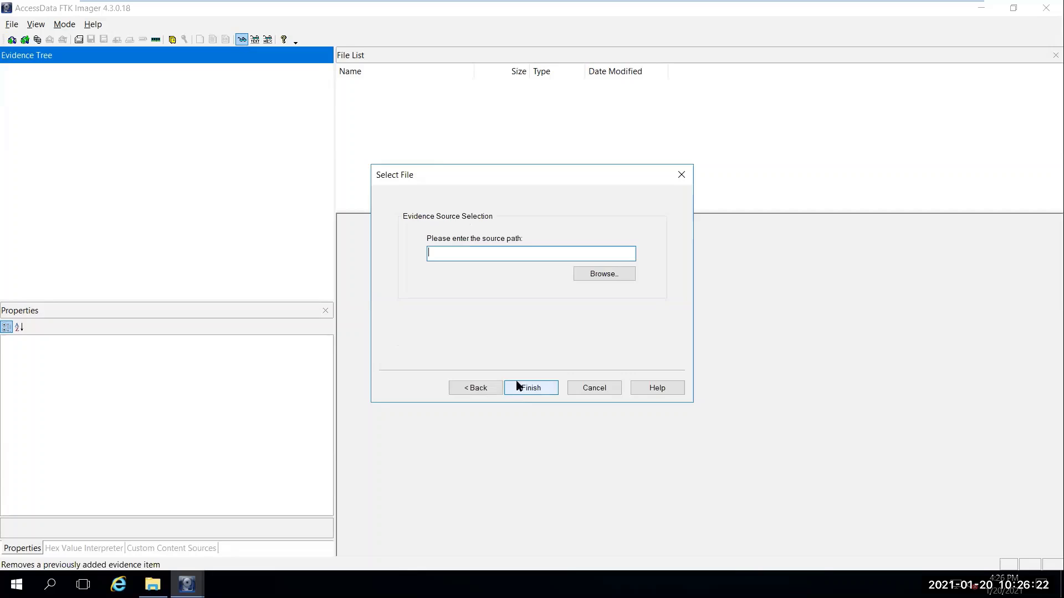
Add the AD1 image Student Practical.ad1 from the Evidence Files folder on the Desktop as the evidence source
click(580, 280)
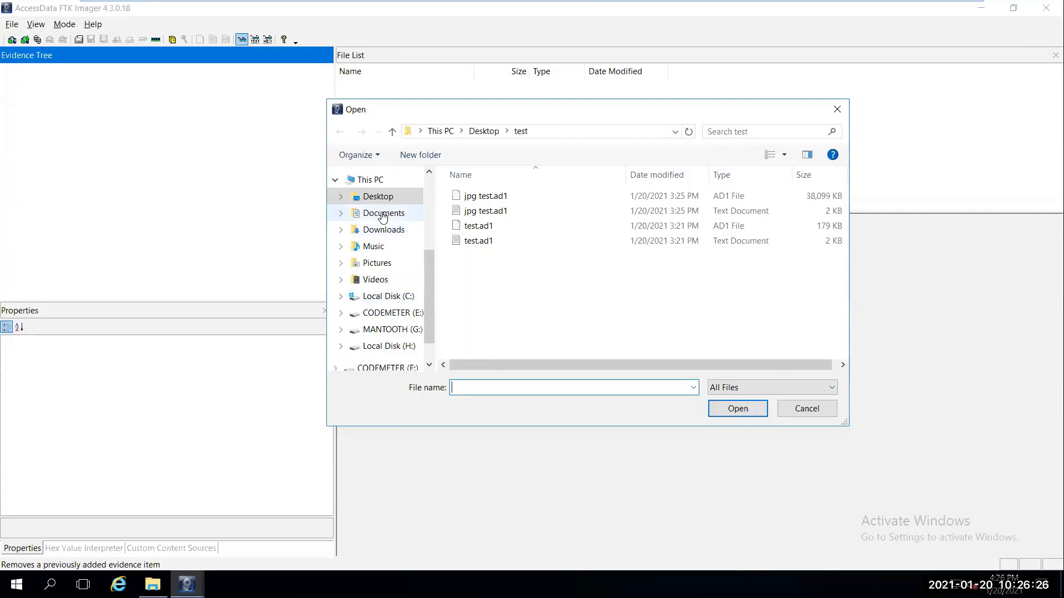
click(373, 198)
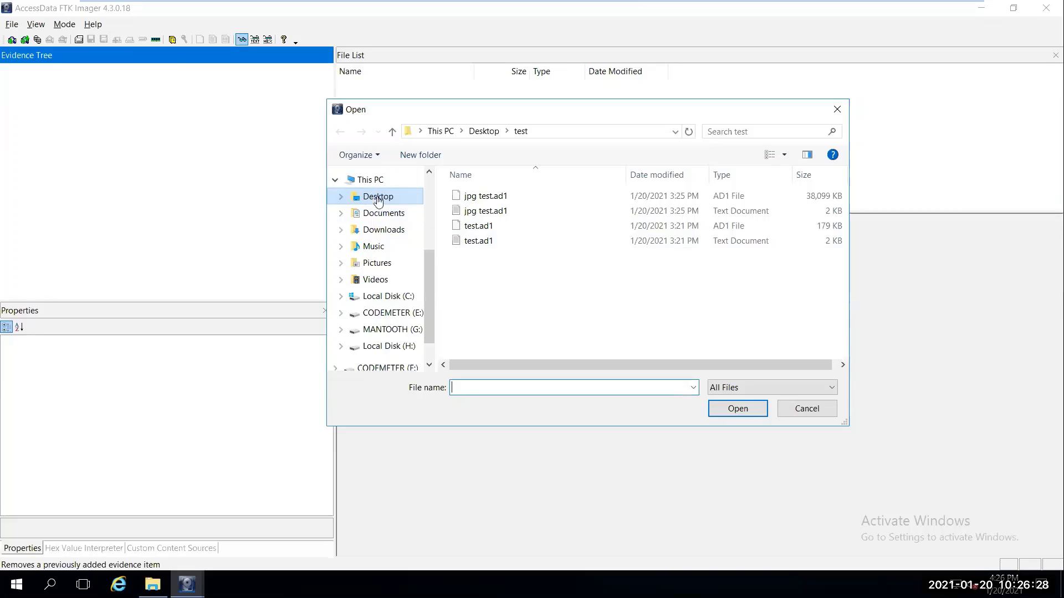
scroll(489, 223, down, 1)
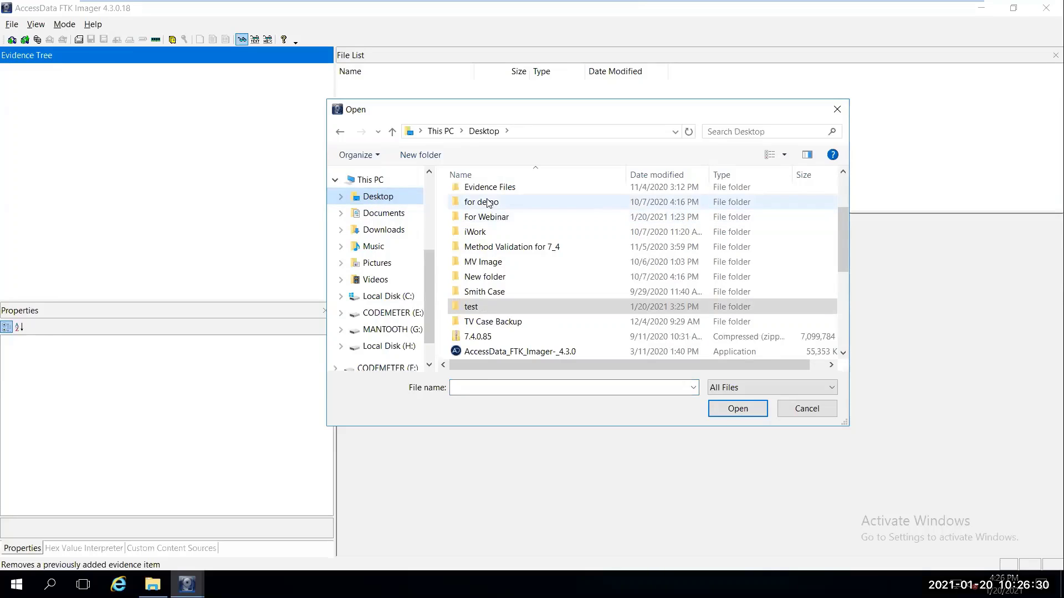
scroll(489, 223, up, 1)
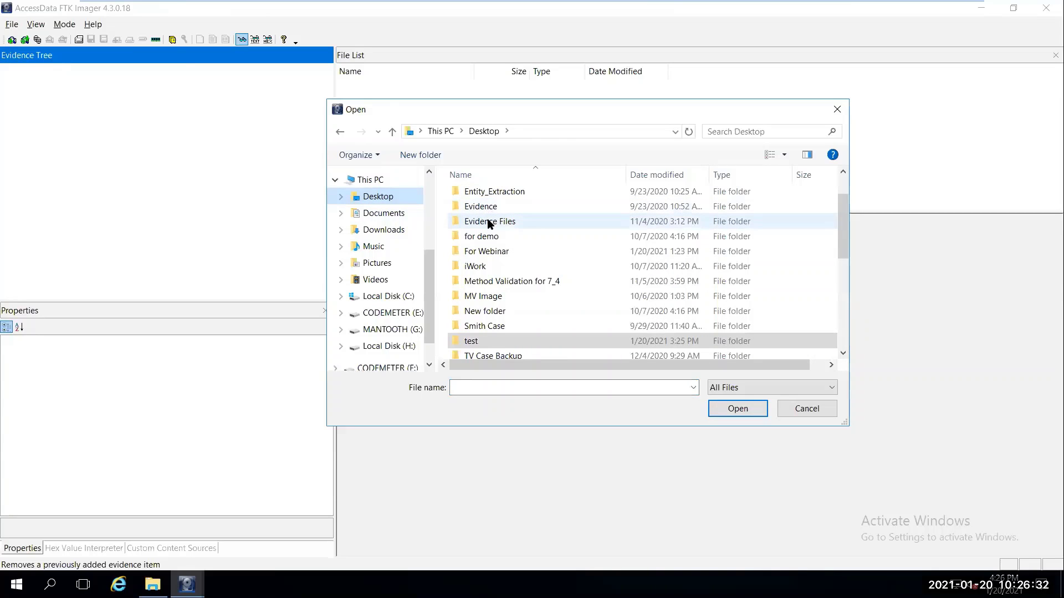
double_click(490, 222)
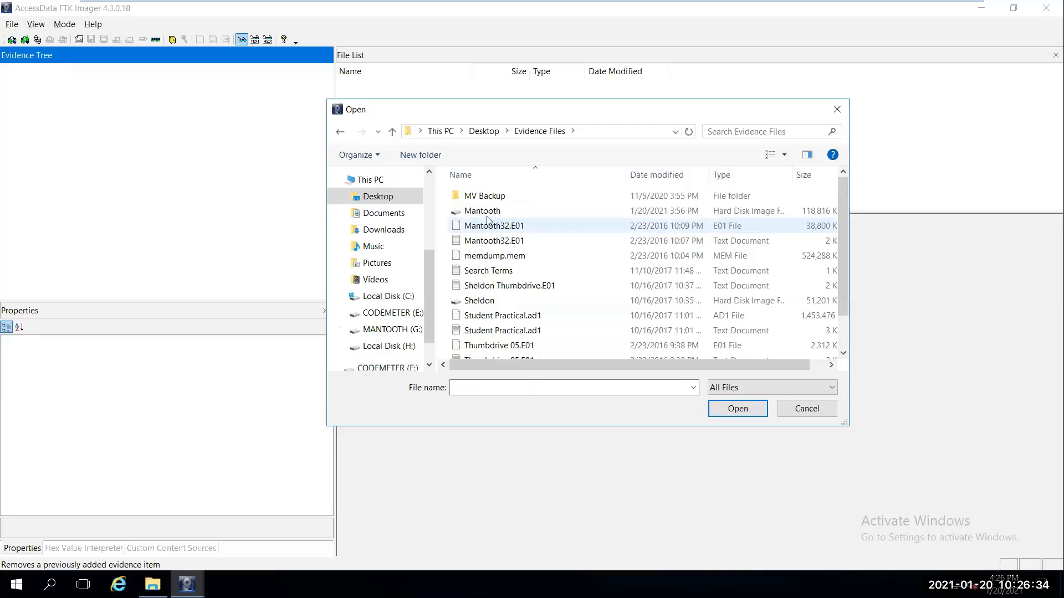
scroll(488, 220, down, 1)
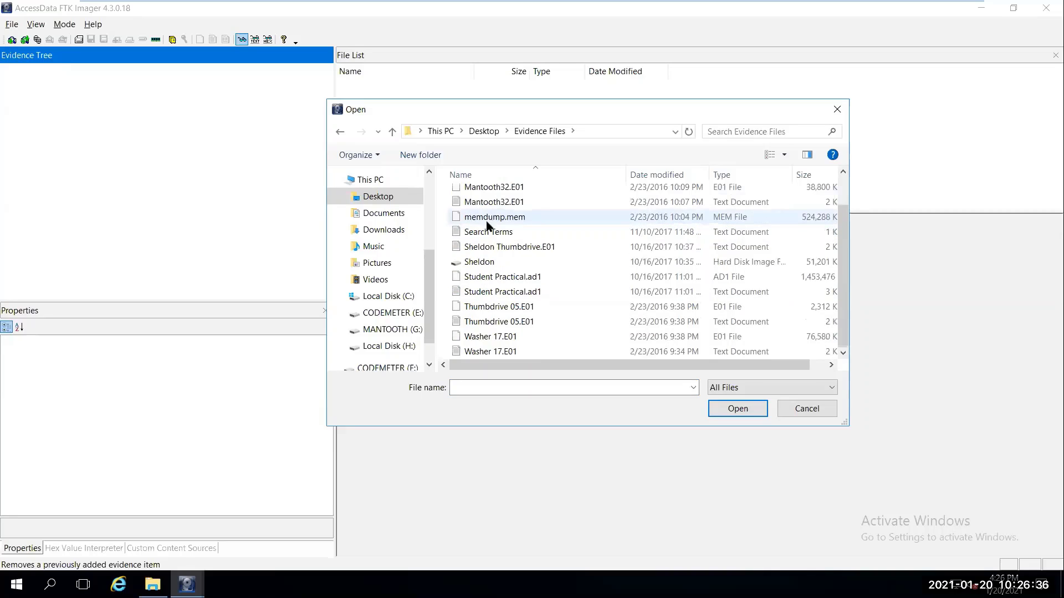
click(483, 277)
click(744, 409)
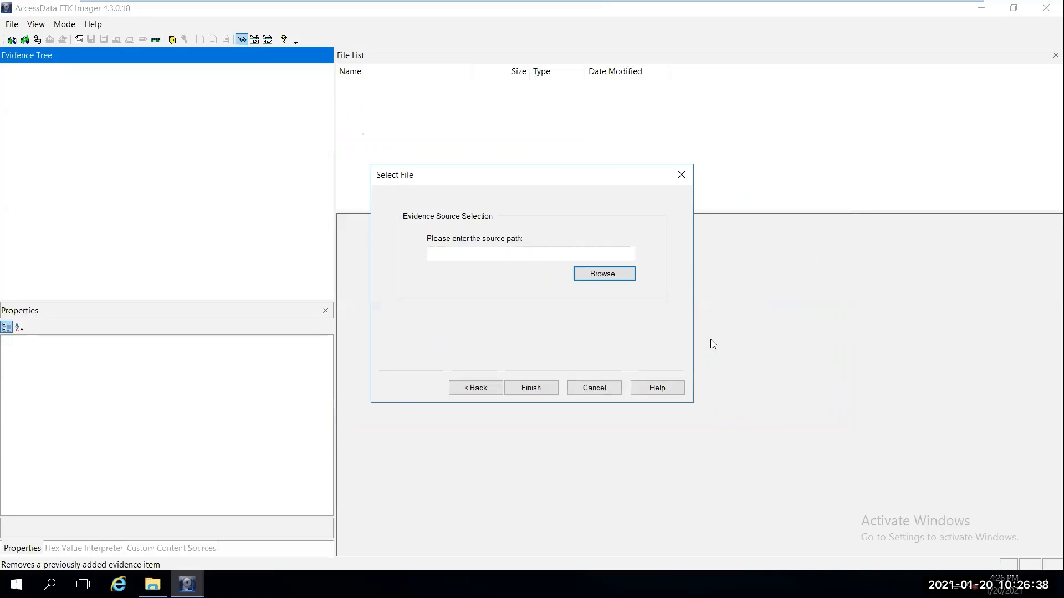
click(531, 388)
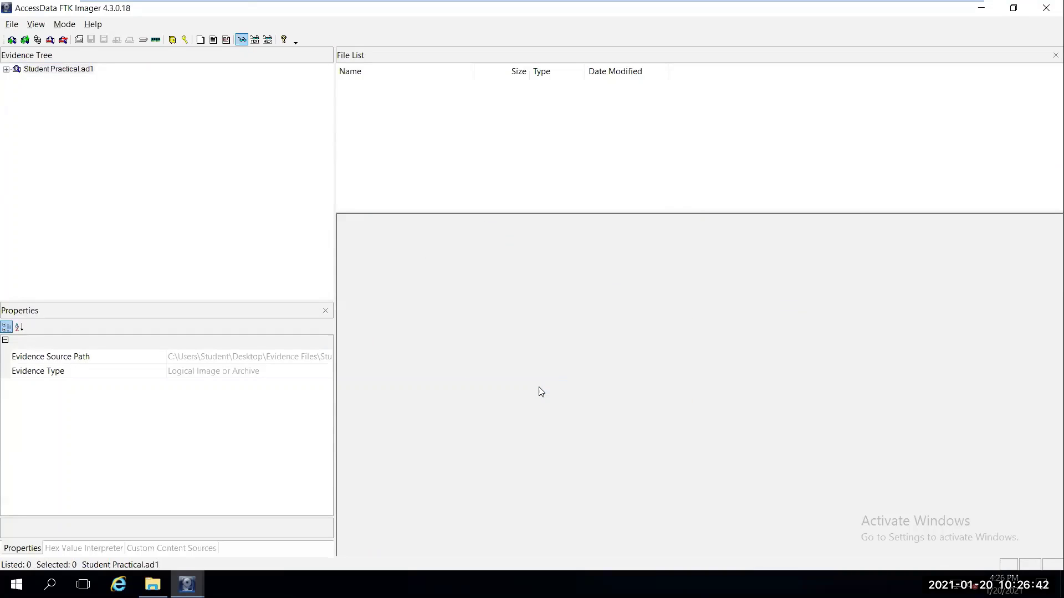
Expand Student Practical.ad1 in the evidence tree and display the list of custom content sources
click(6, 70)
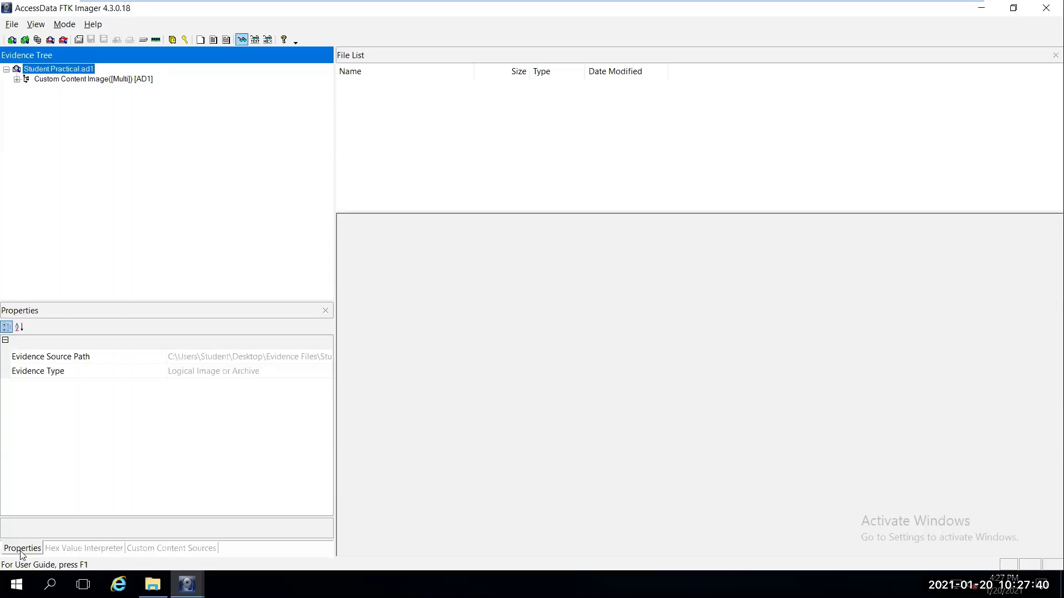
click(181, 548)
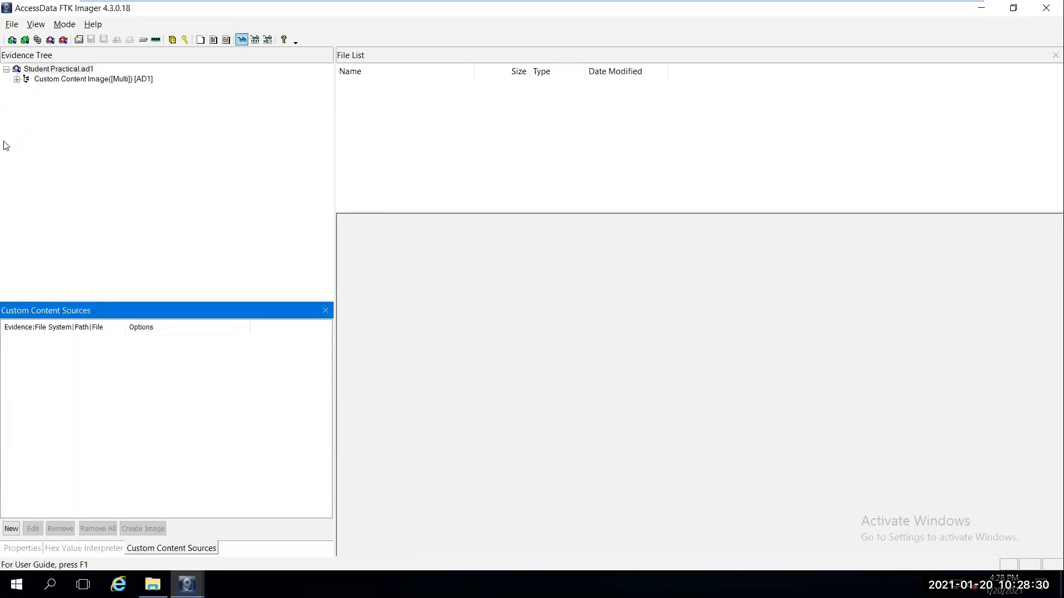
Expand the Custom Content Image in the evidence tree through Partition 2 and [root] to the subfolders of Users
click(18, 79)
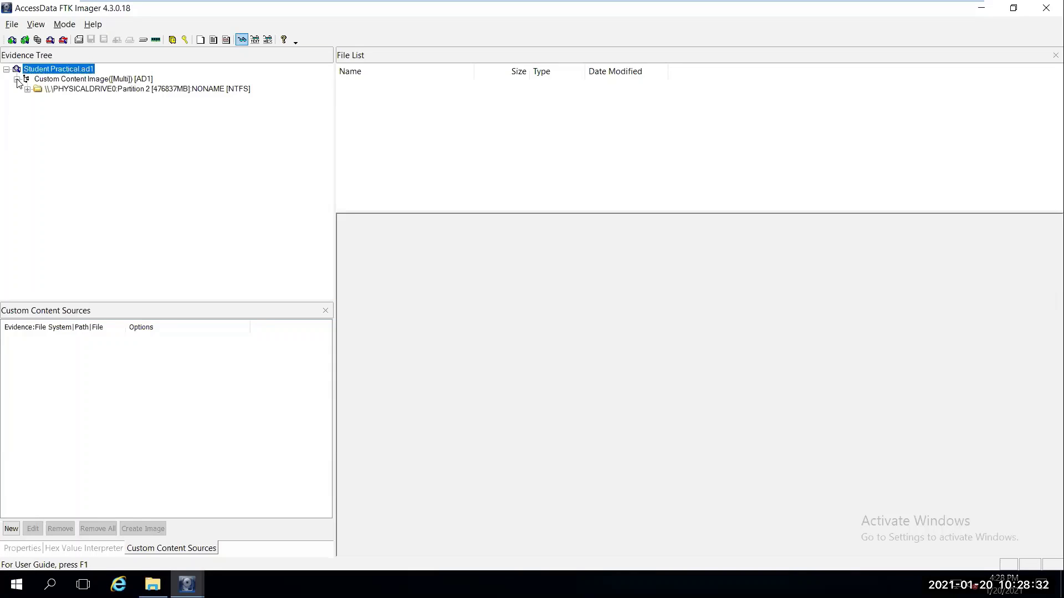
click(27, 89)
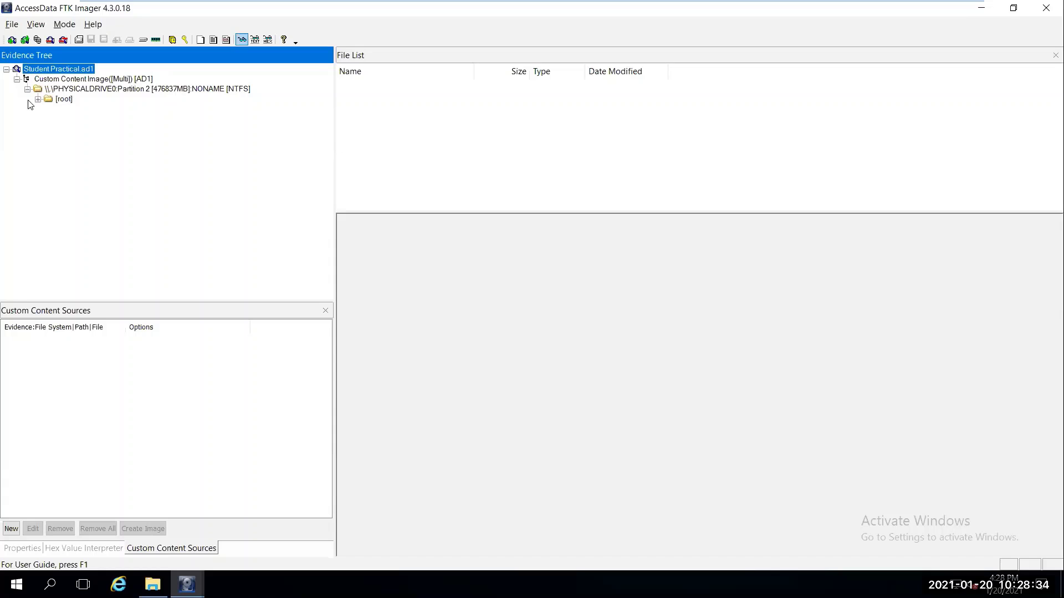
click(38, 100)
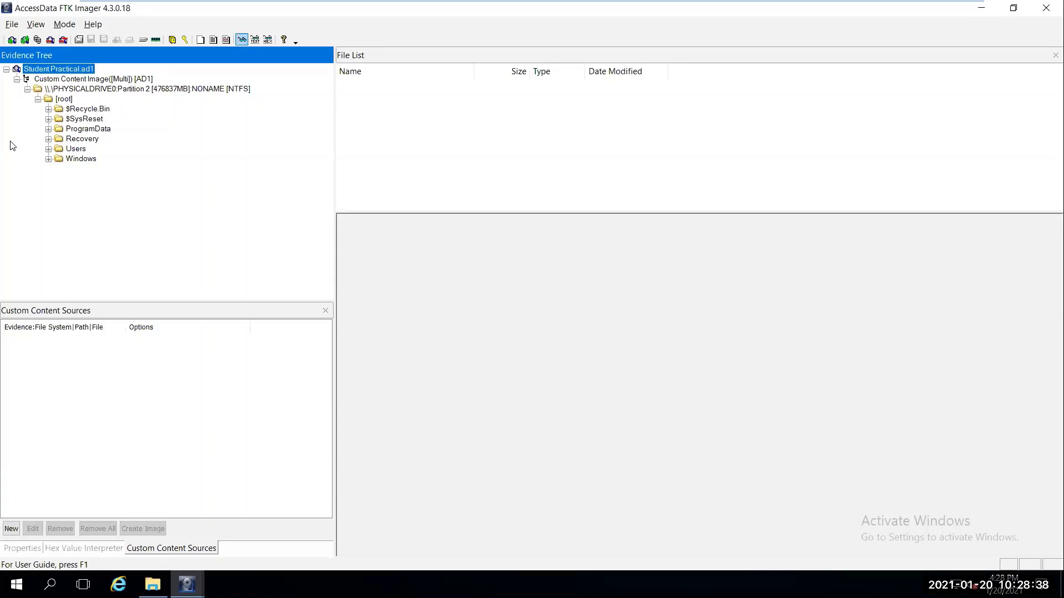
click(49, 149)
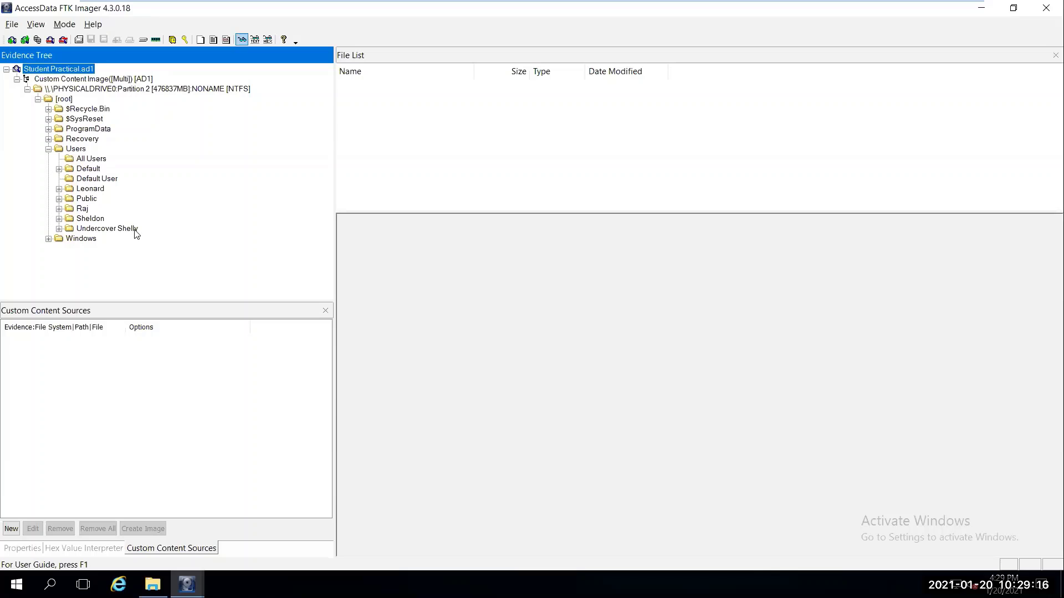
Add the Sheldon folder under Users to the custom content image
click(97, 219)
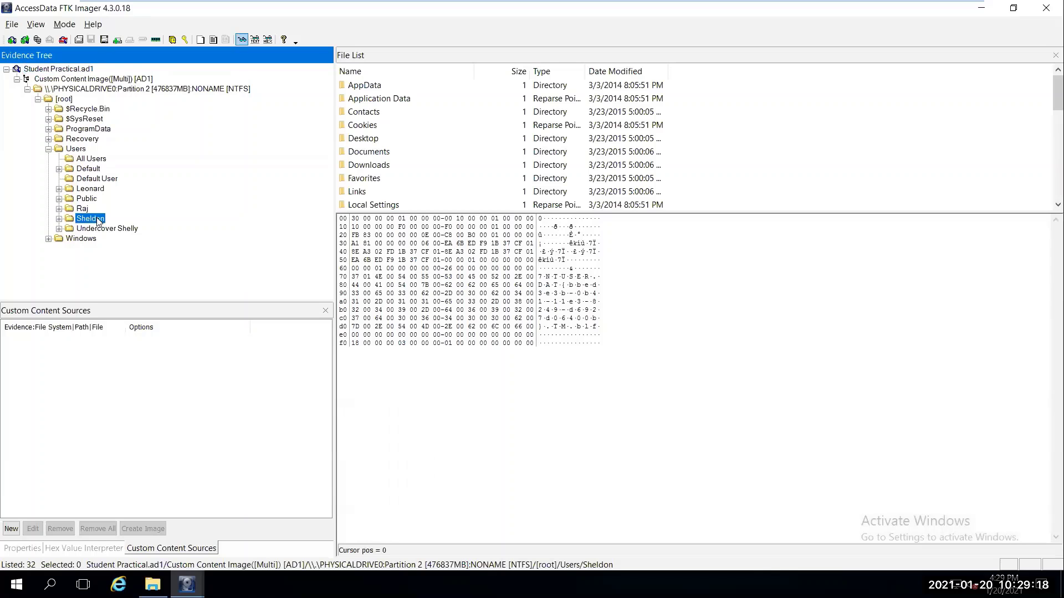
right_click(98, 220)
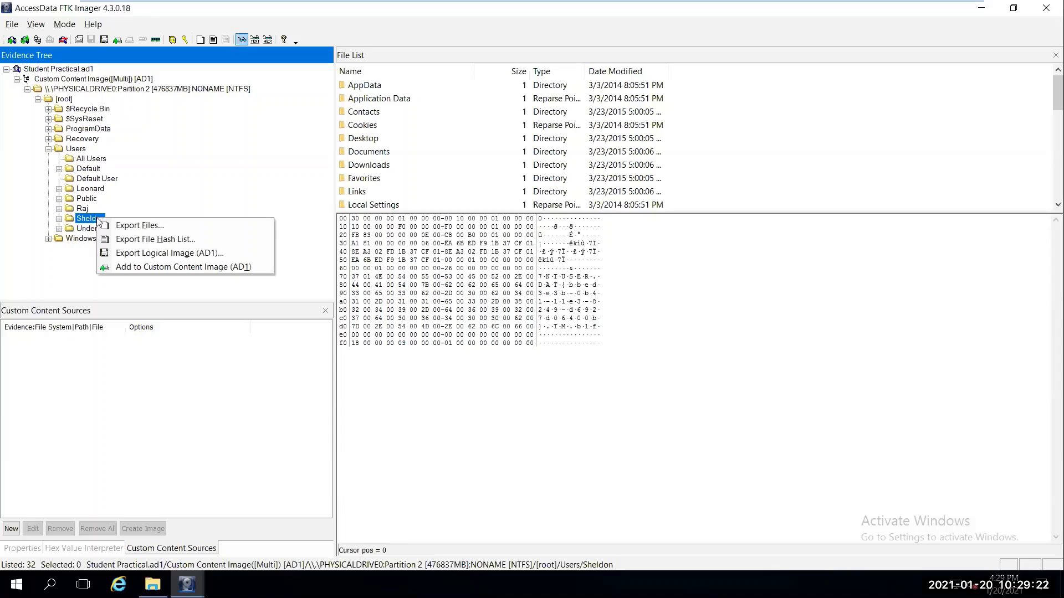
click(178, 267)
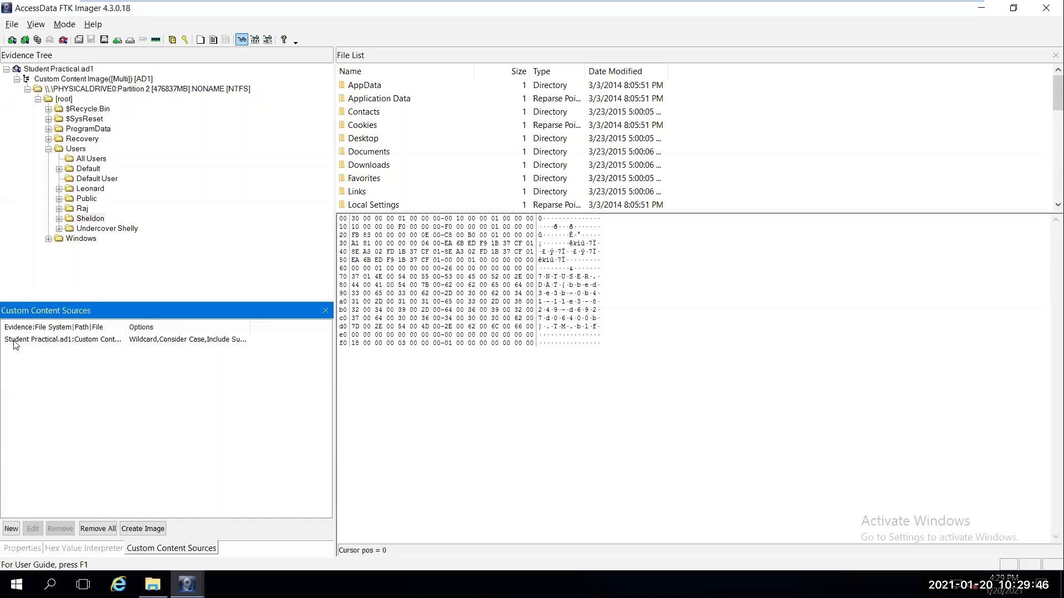
Add the Raj folder under Users to the custom content image
click(83, 209)
right_click(83, 209)
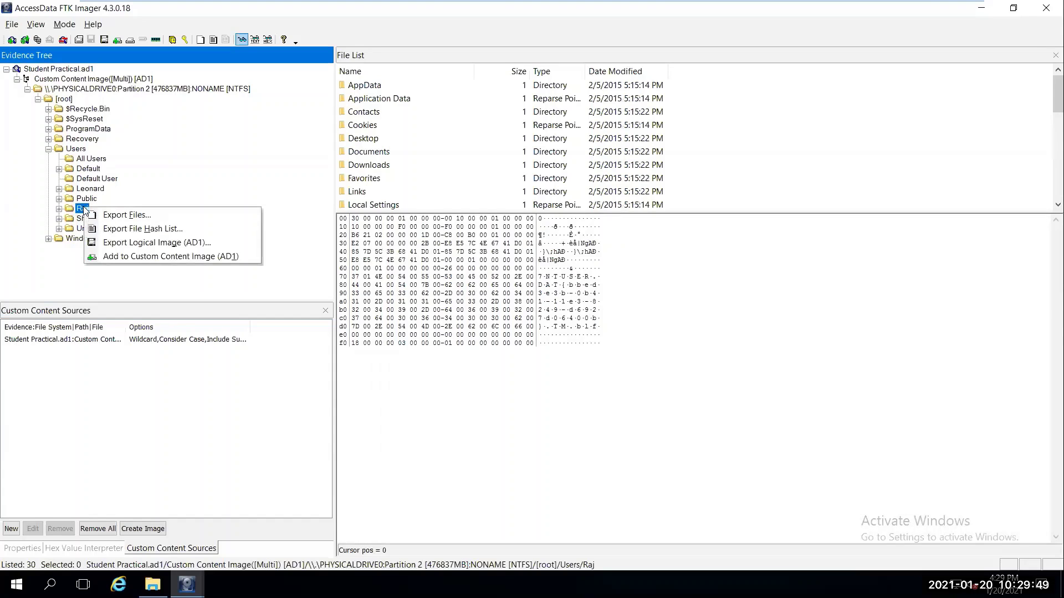
click(154, 255)
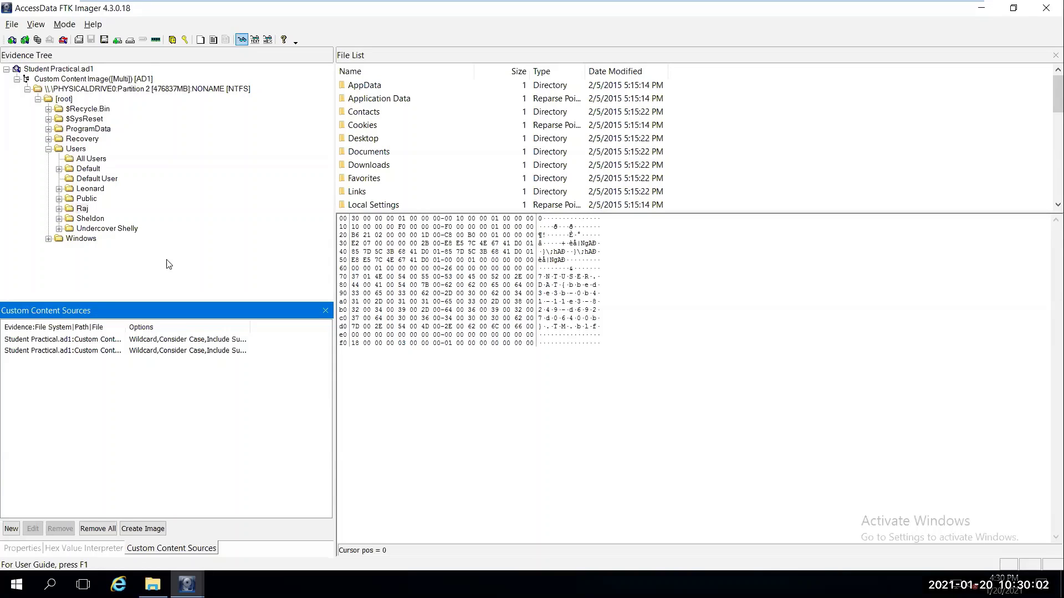
right_click(83, 210)
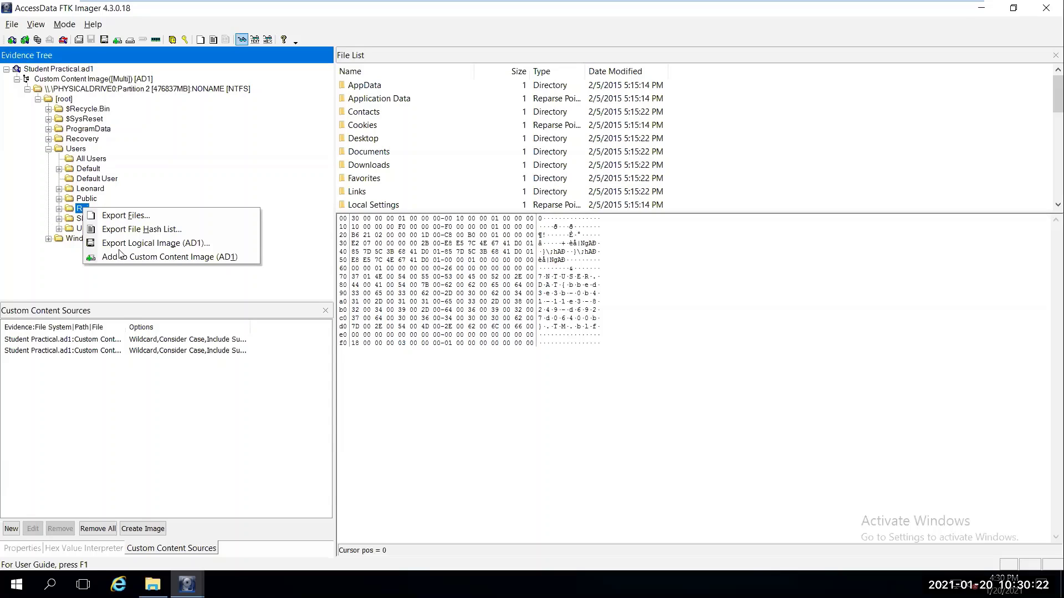
click(283, 277)
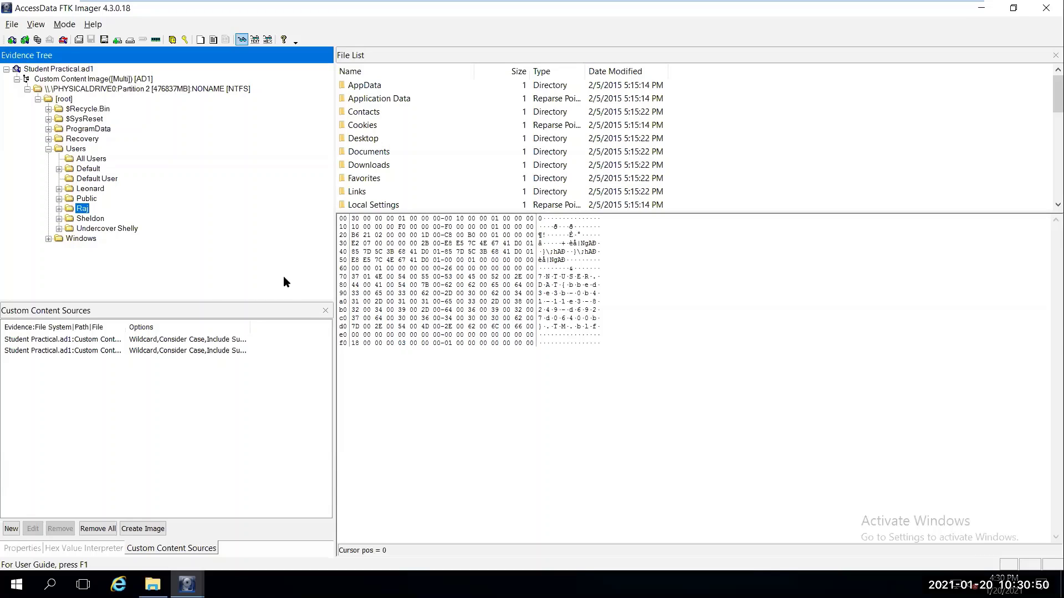
right_click(83, 207)
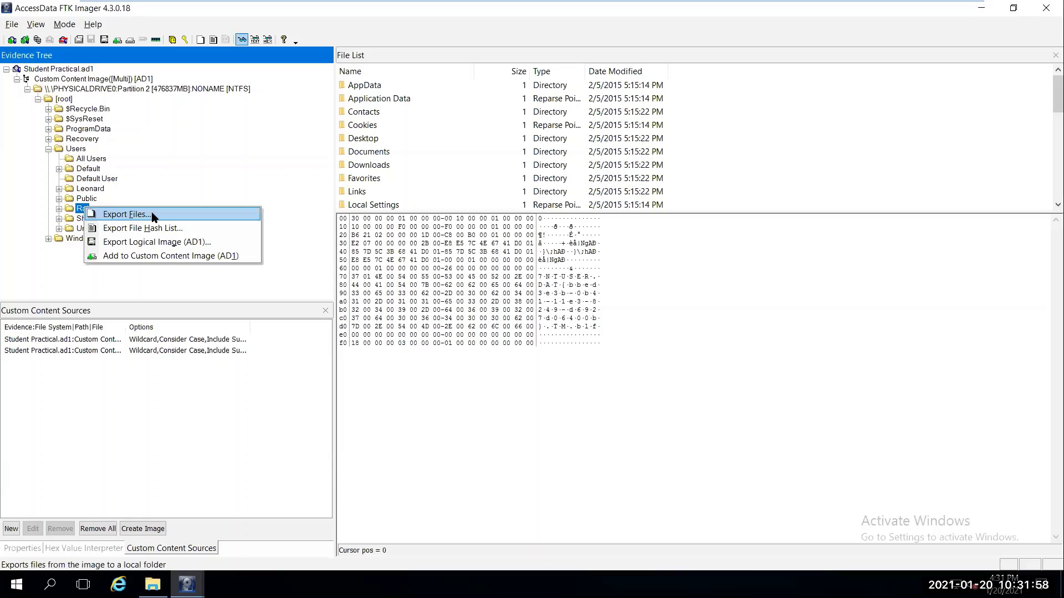
click(541, 428)
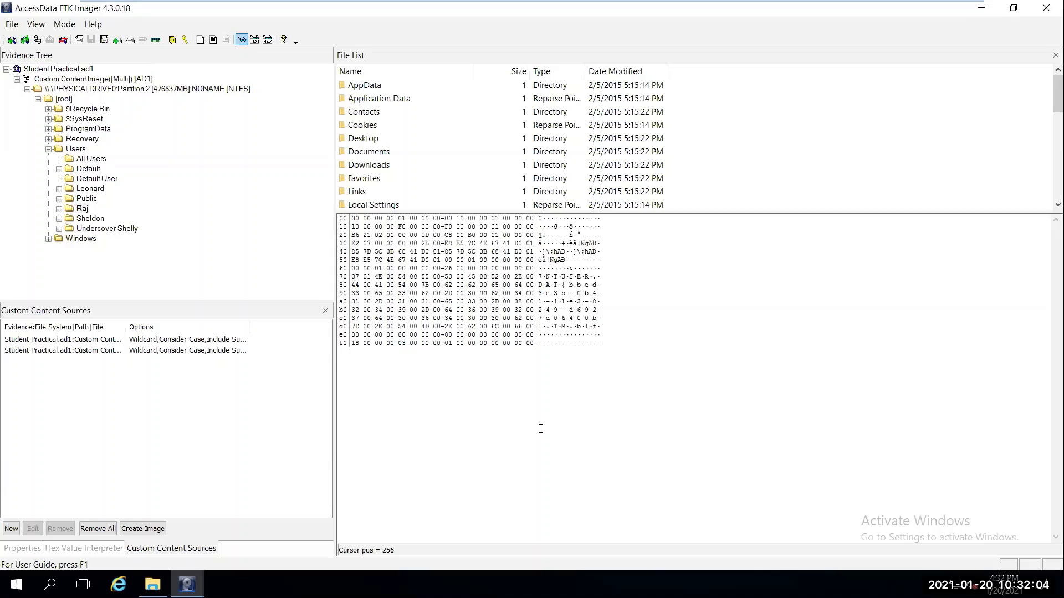
Add the Public folder under Users to the custom content image and widen the path column of the custom content sources
click(86, 200)
right_click(87, 201)
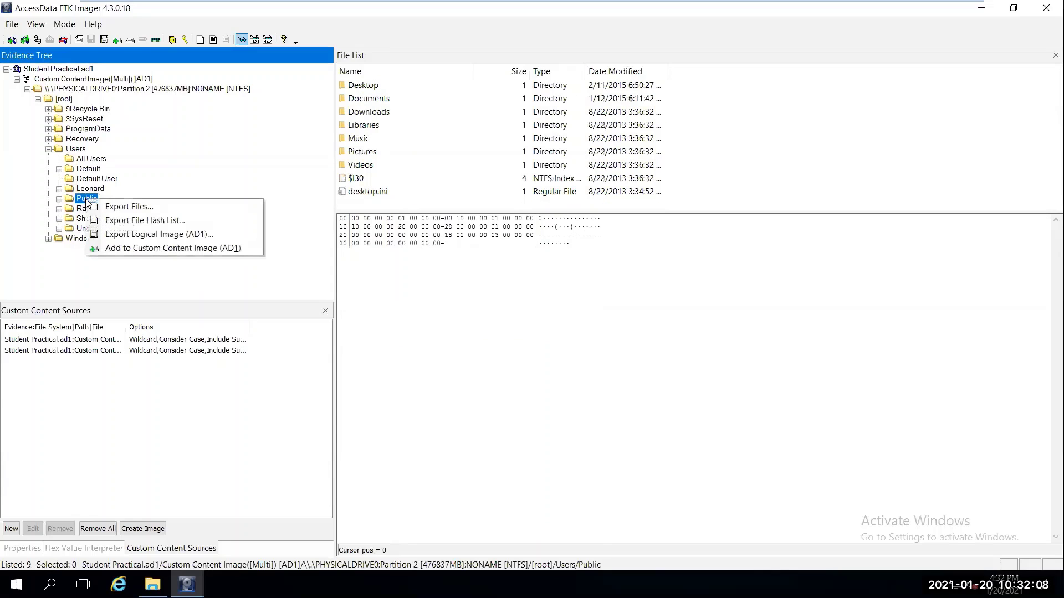
click(147, 248)
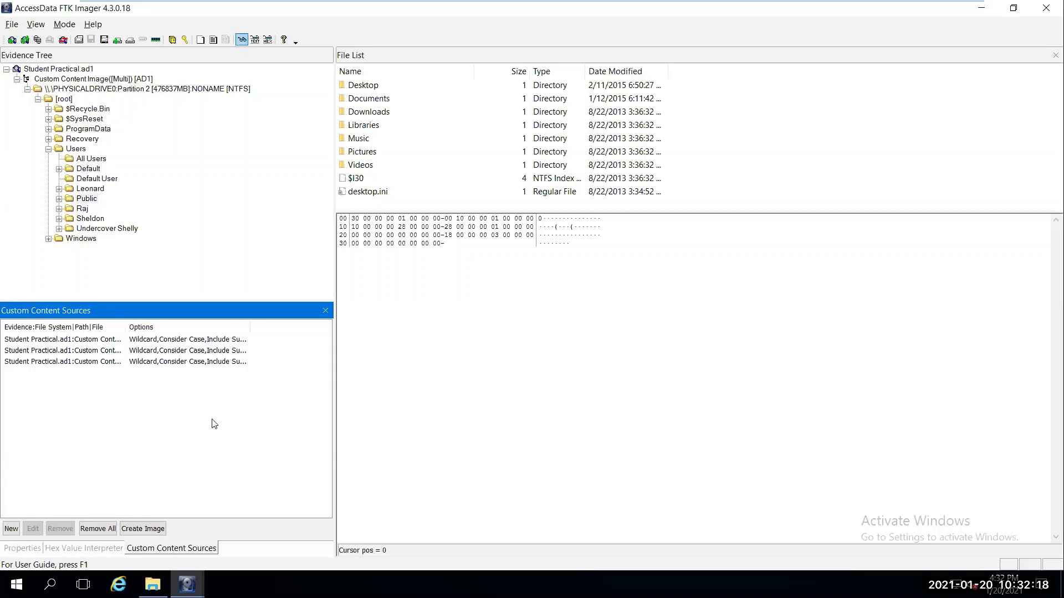
drag(127, 323, 259, 355)
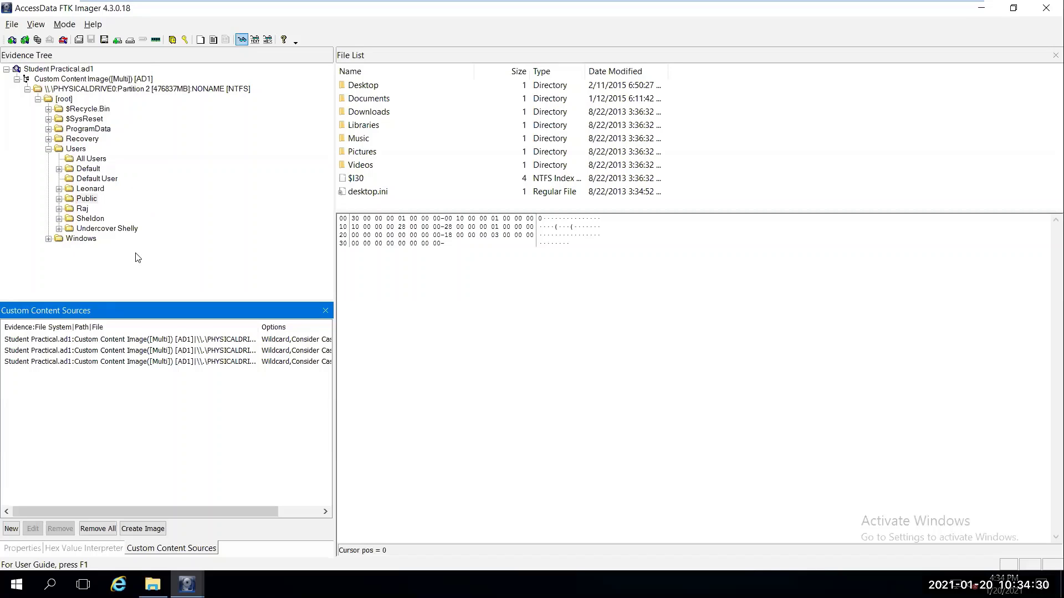
Add the whole \\.\PHYSICALDRIVE0 Partition 2 entry to the custom content image
right_click(151, 90)
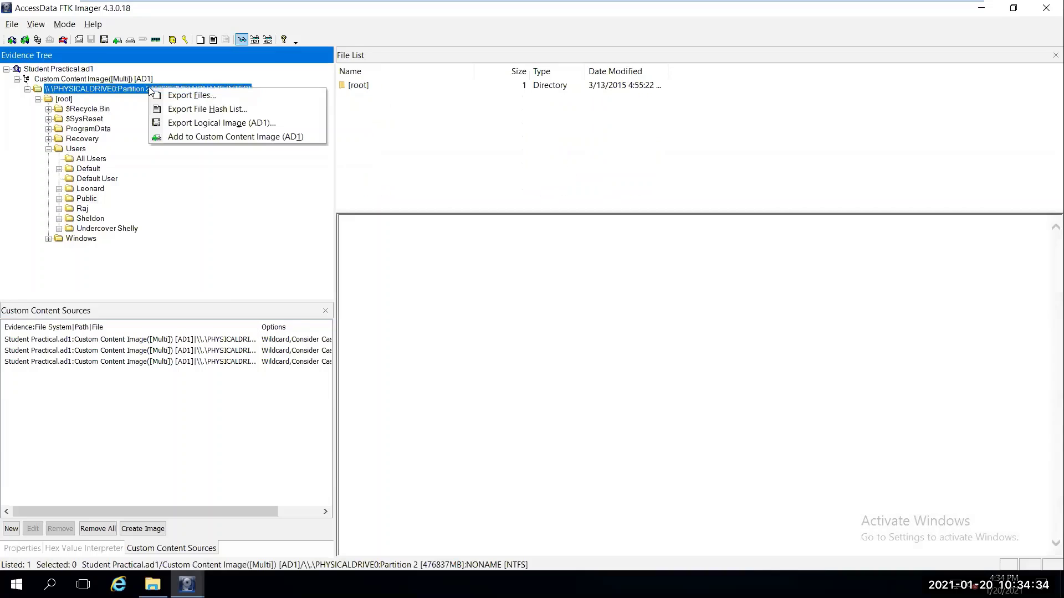
click(179, 136)
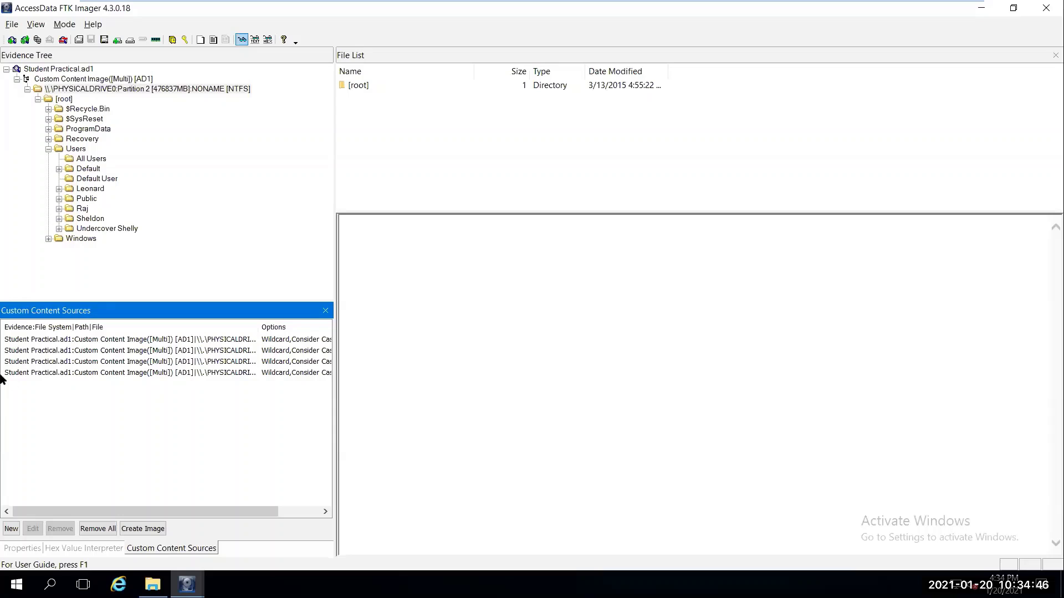
Edit the last custom content source so its path ends in the wildcard *.jpg, with Match All Occurrences enabled
click(67, 377)
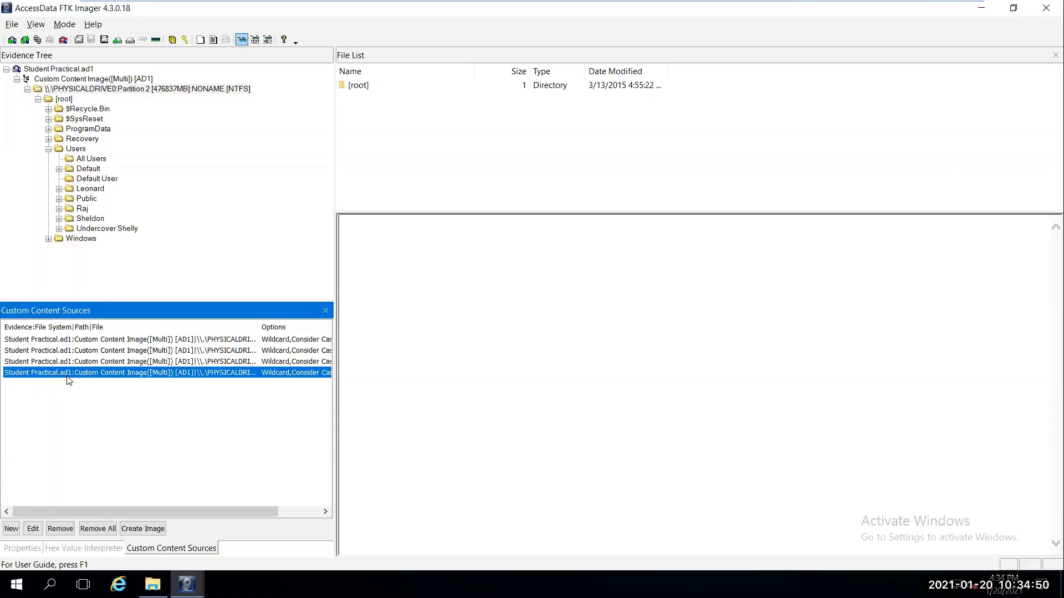
click(33, 528)
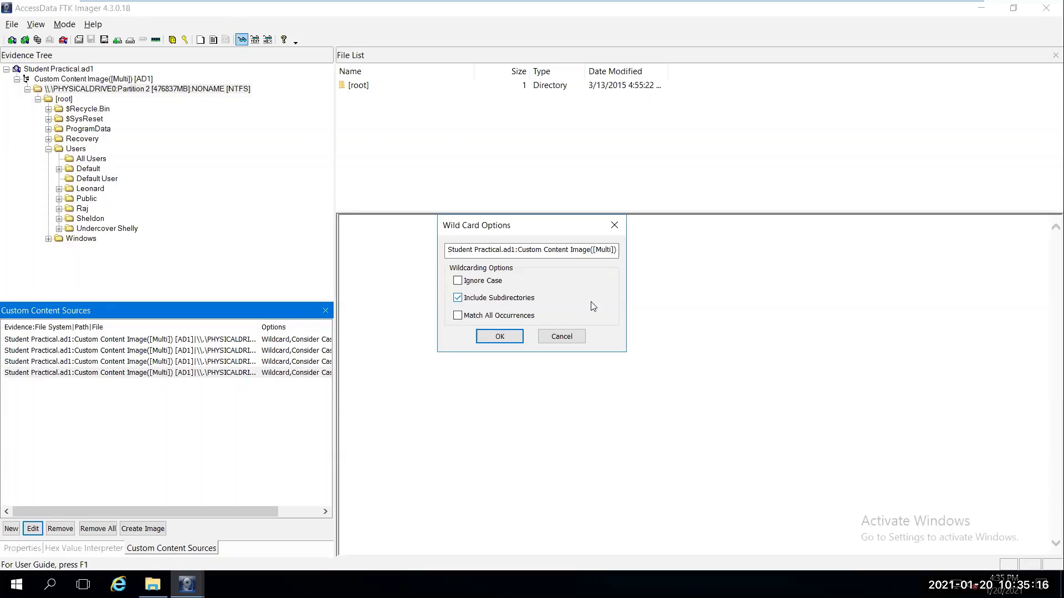
click(590, 251)
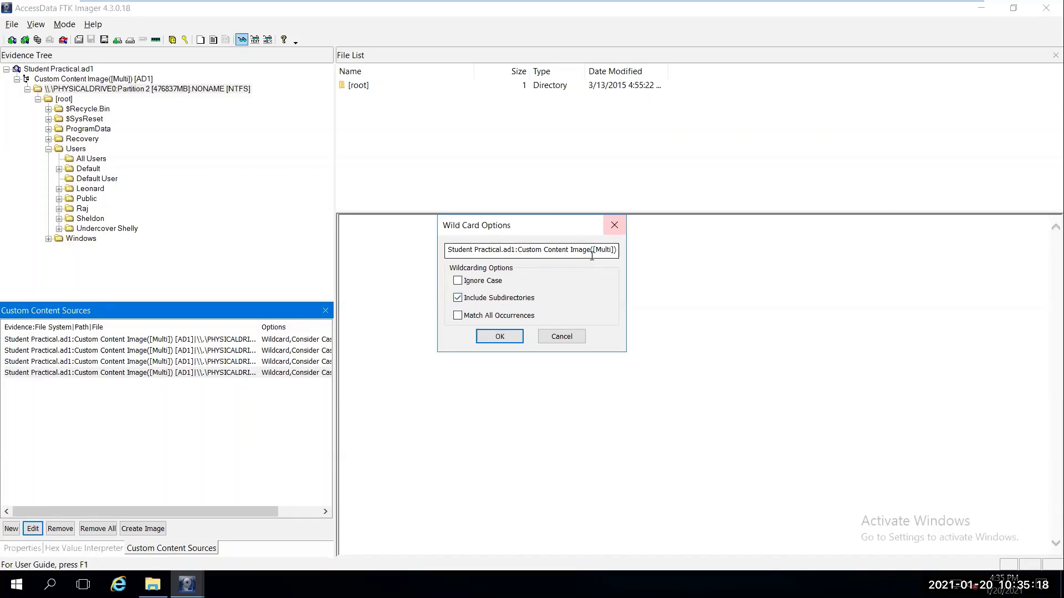
key(Right)
key(Right)
key(Right)
key(Right)
key(Right)
key(Right)
key(Right)
key(Right)
key(Right)
key(Right)
key(Right)
key(Right)
key(Right)
key(Right)
key(Right)
key(Right)
key(Right)
key(Right)
key(Right)
key(Right)
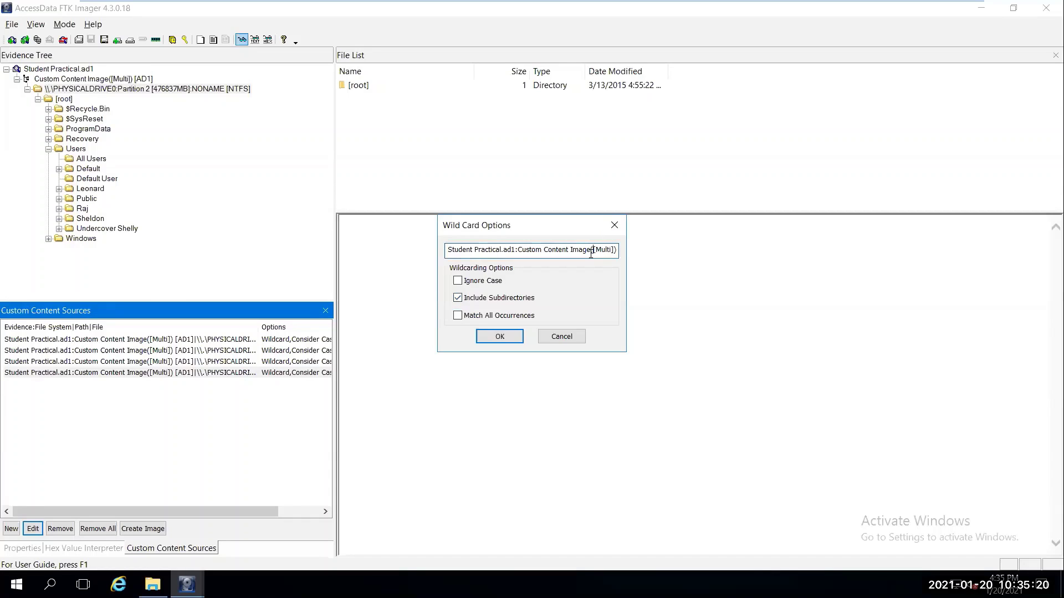
key(Right)
key(Right)
key(Right)
key(Right)
key(Right)
key(Right)
key(Right)
key(Right)
key(Right)
key(Right)
key(Right)
key(Right)
key(Right)
key(Right)
key(Right)
key(Right)
key(Right)
key(Right)
key(Right)
key(Right)
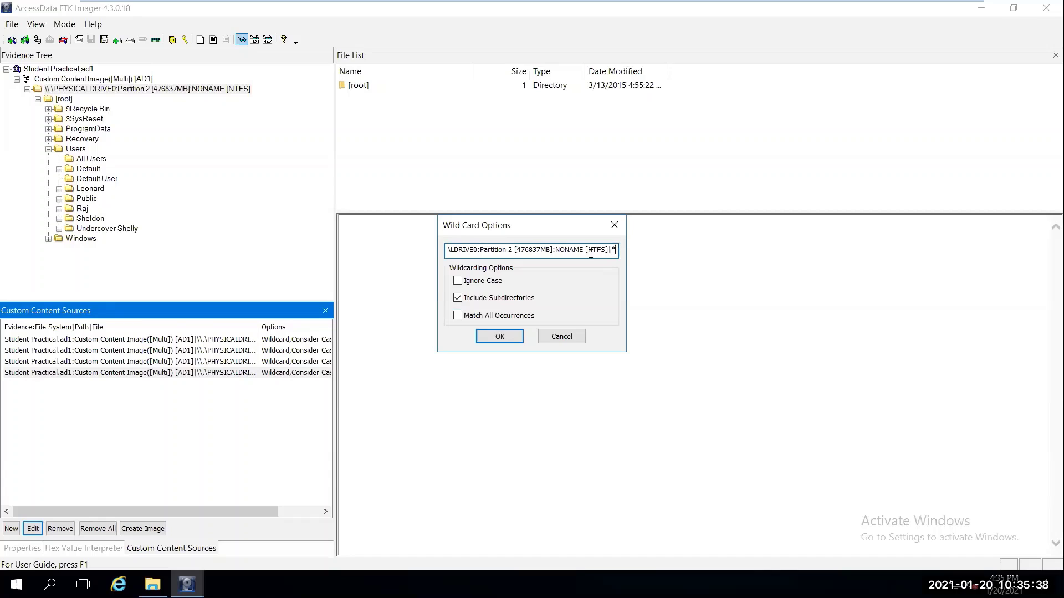
text(.jo)
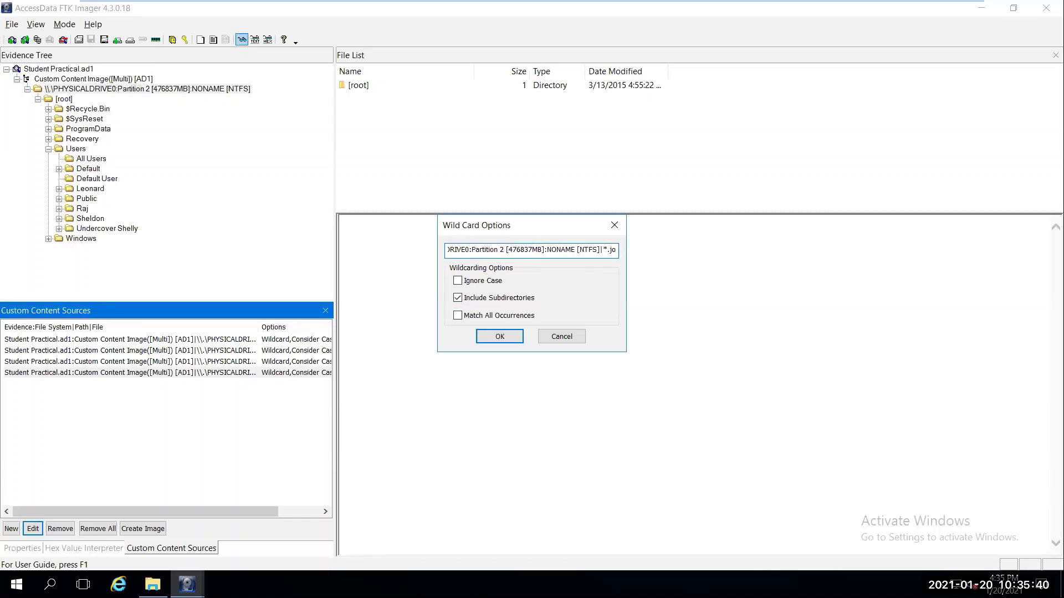
key(BackSpace)
text(pg)
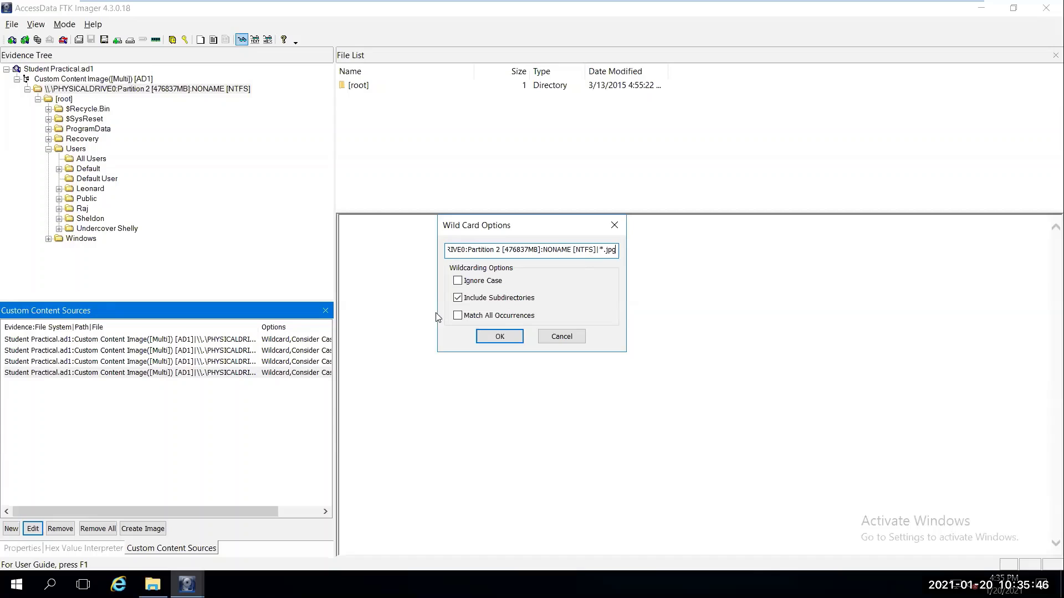
click(457, 316)
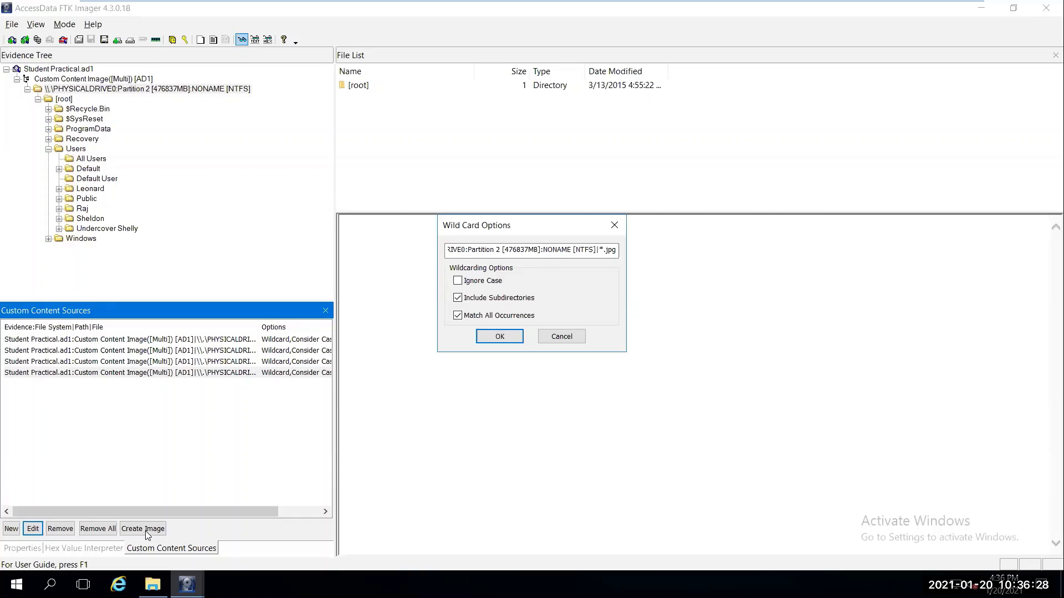
click(503, 338)
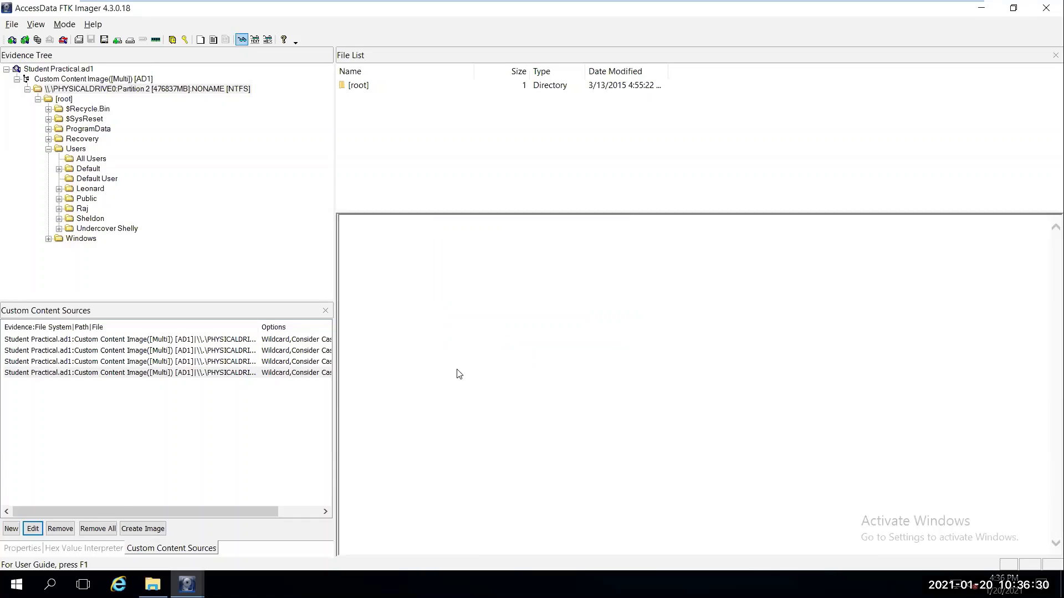
Open the image creation settings for the custom content image and cancel them
click(164, 530)
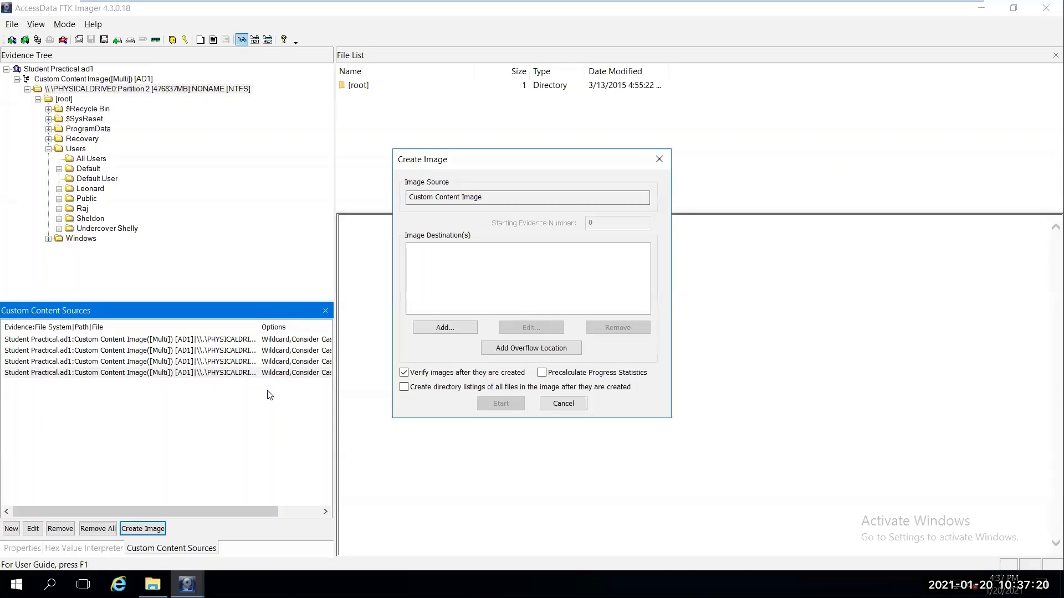
click(567, 408)
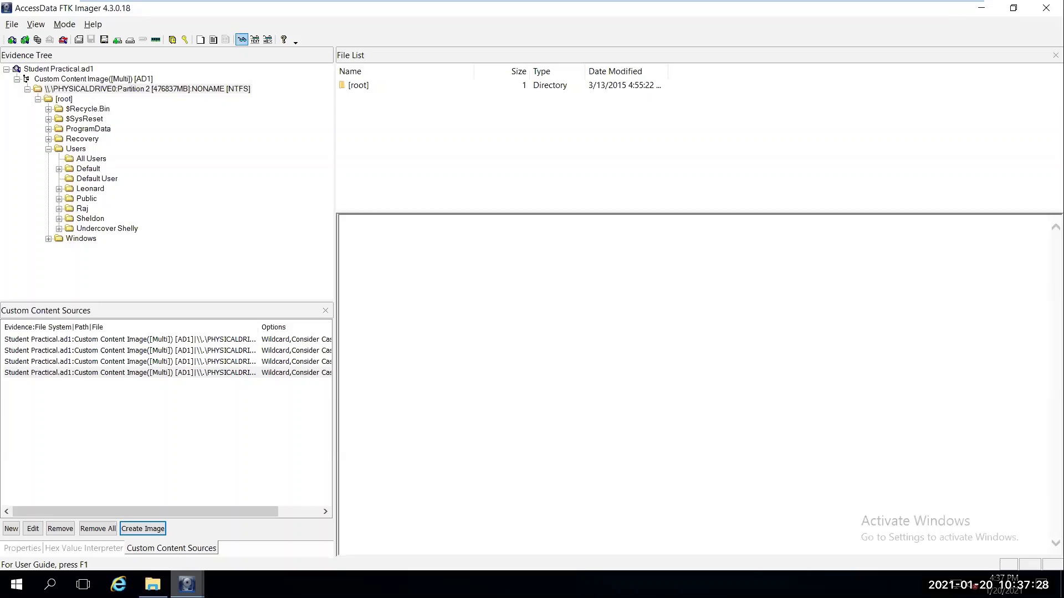
Switch to the other FTK Imager window, where test.ad1 and jpg test.ad1 are loaded as evidence
mouse_move(187, 584)
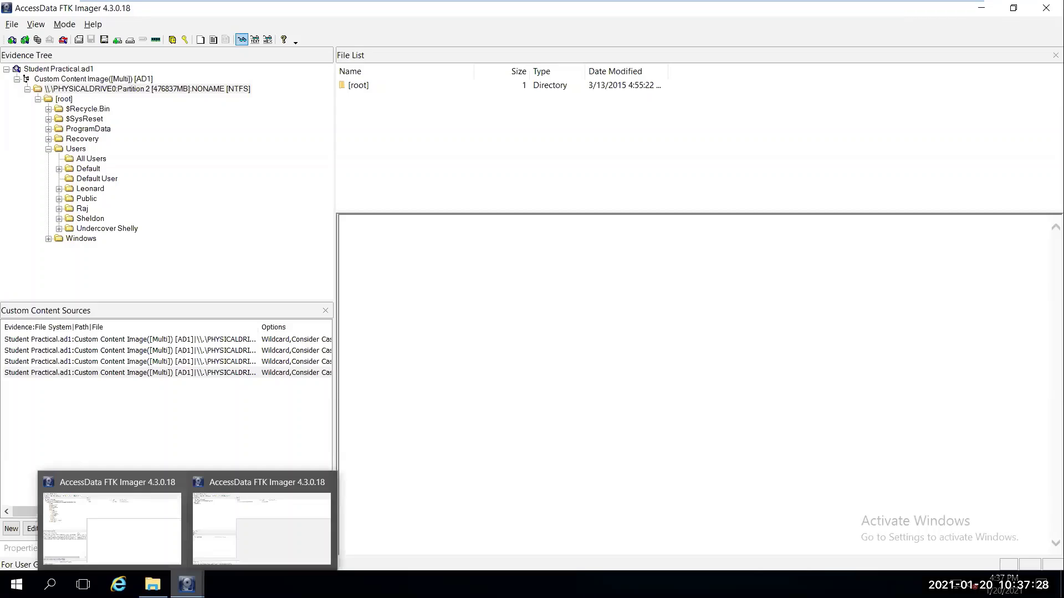
click(124, 526)
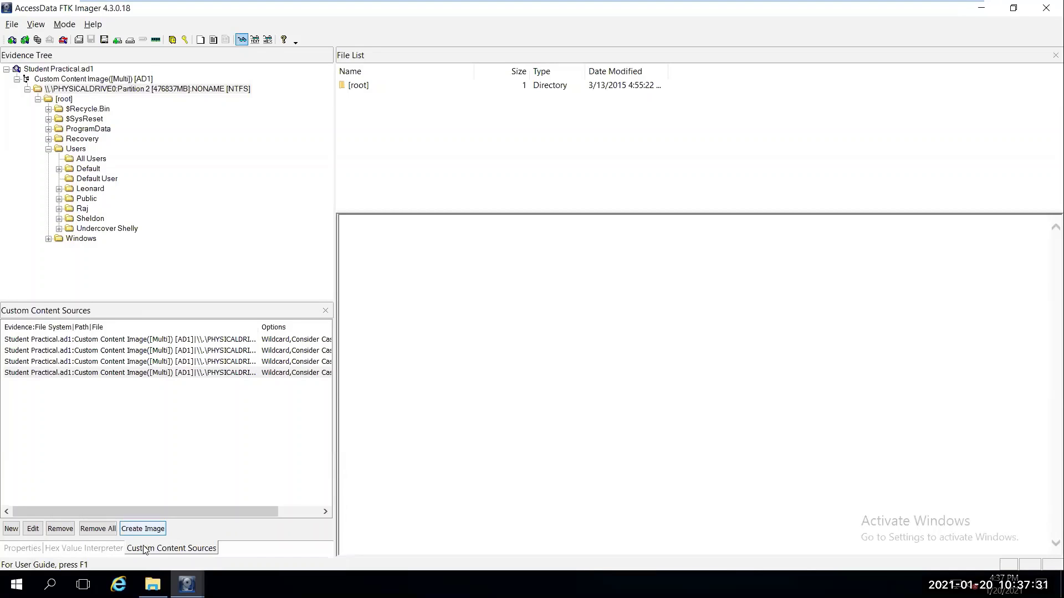
mouse_move(186, 584)
click(253, 533)
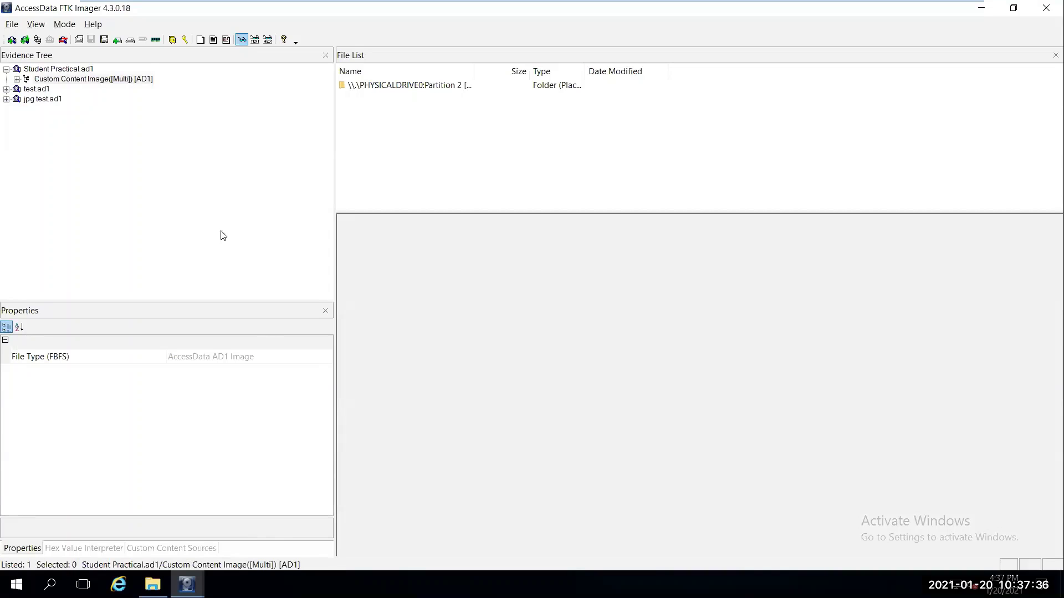
Collapse Student Practical.ad1 and expand jpg test.ad1 down to the JPG files in the Pictures folder under Sheldon
click(6, 70)
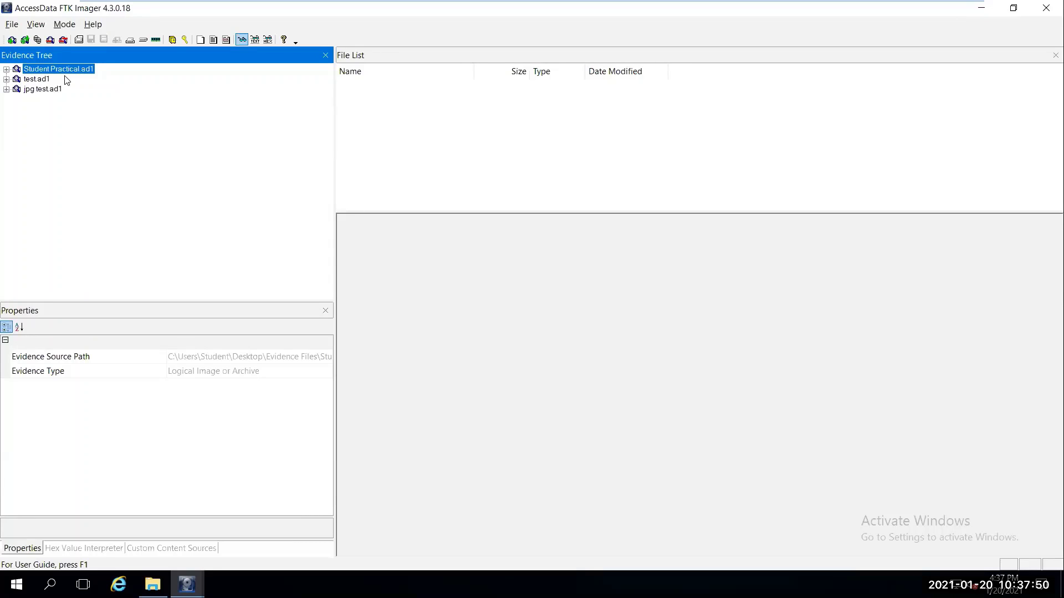
click(26, 89)
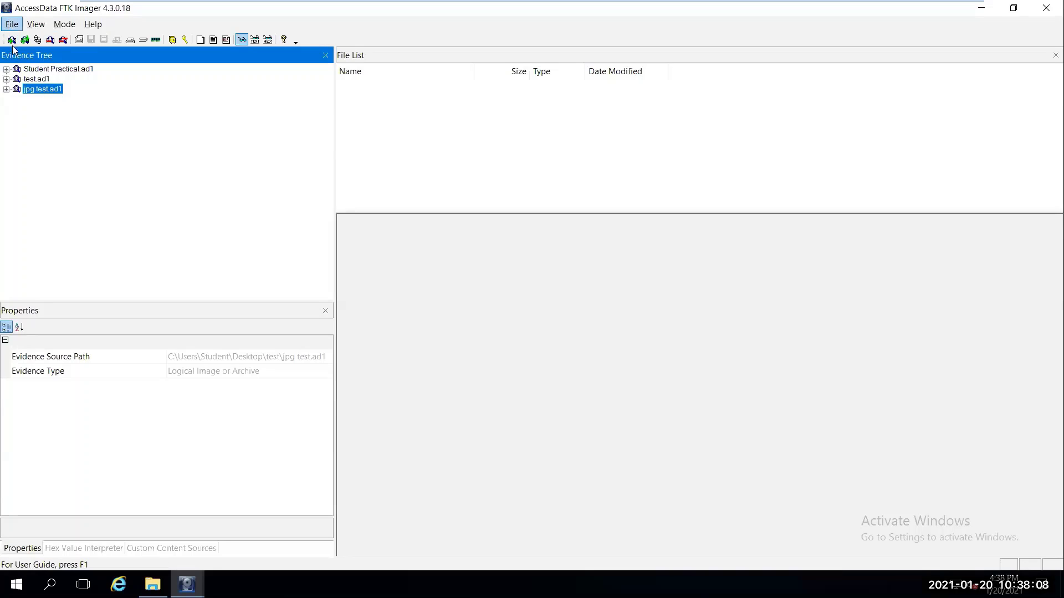
click(6, 89)
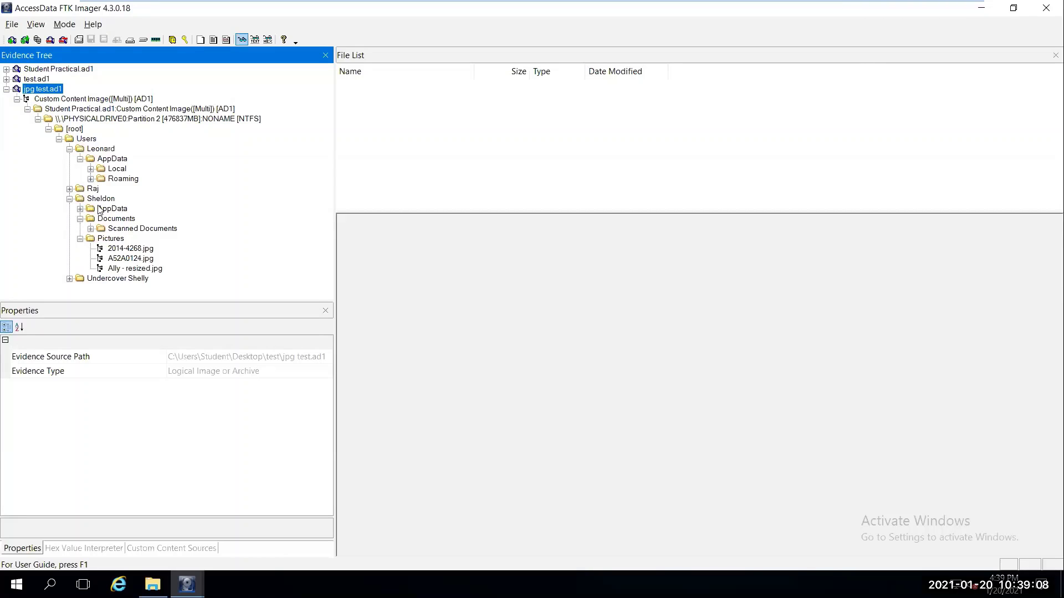
List the files in Sheldon's Pictures folder in jpg test.ad1, and view the actions available for Student Practical.ad1
click(113, 239)
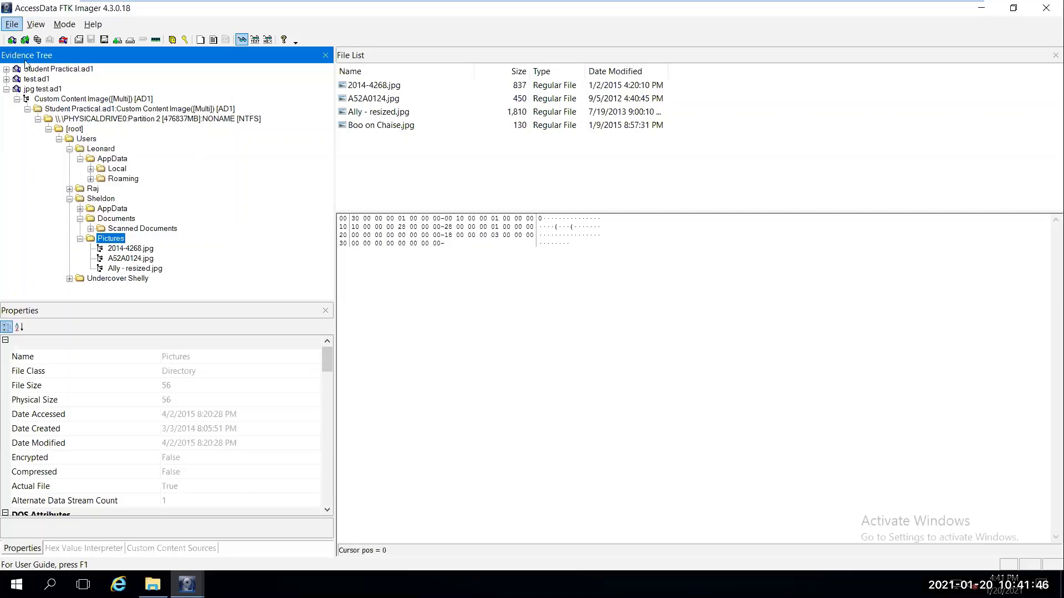
click(70, 70)
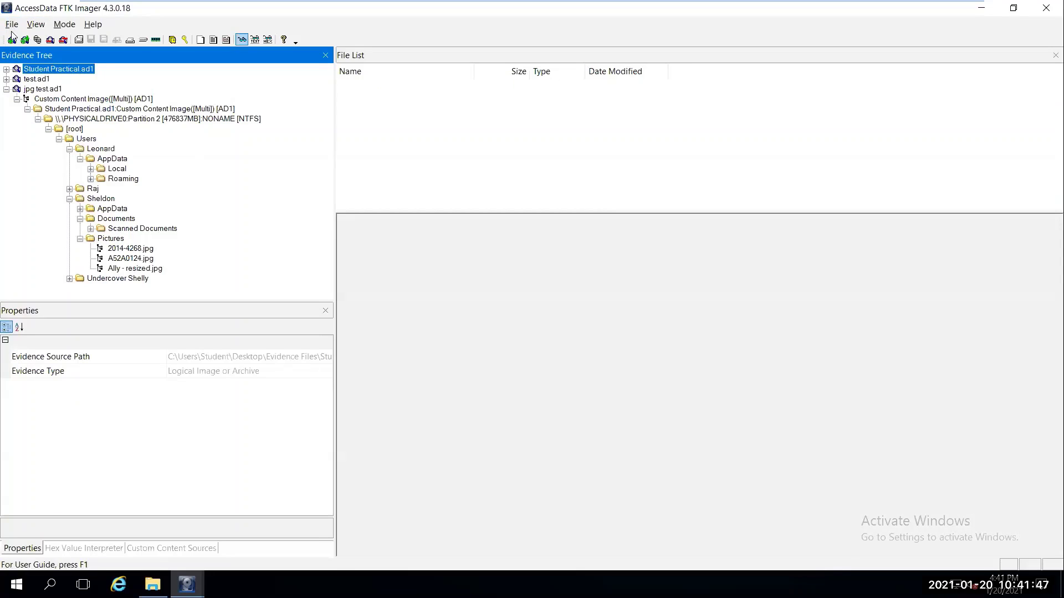
right_click(71, 71)
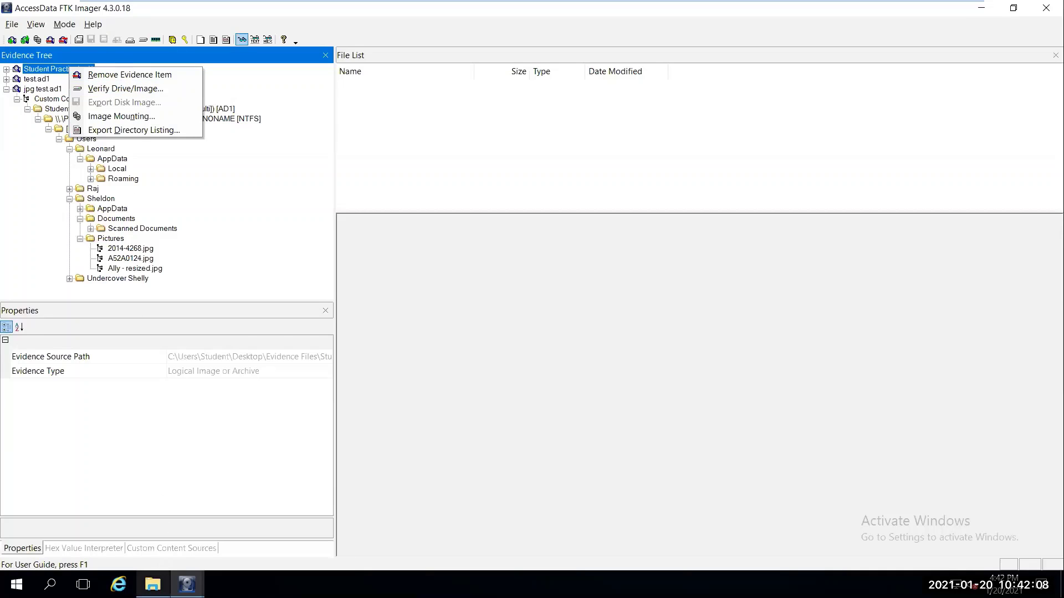
mouse_move(153, 585)
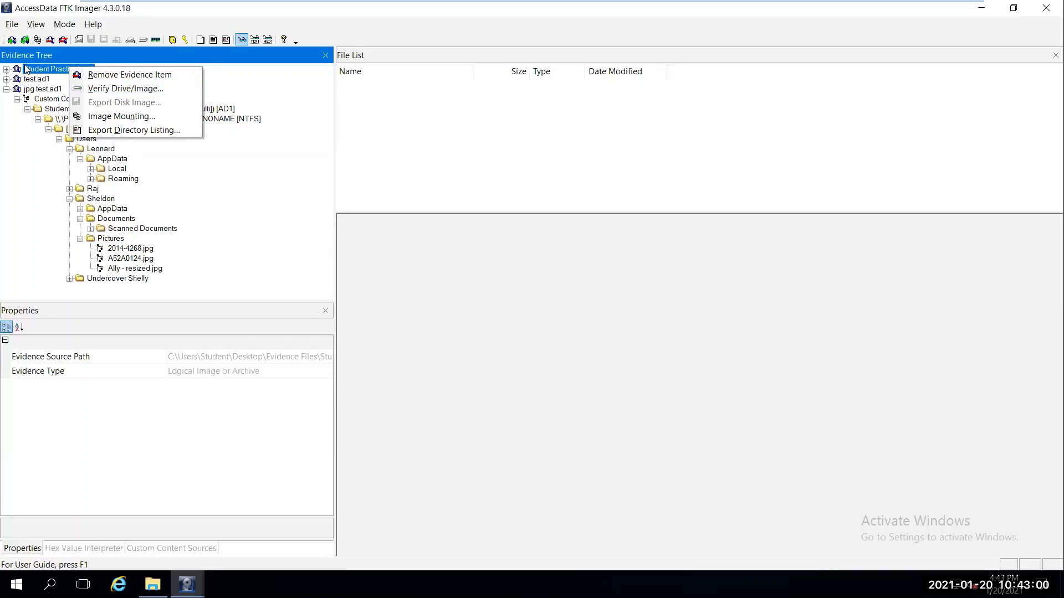
Expand test.ad1 and view the actions available for the evidence item and for its Custom Content Image node
click(34, 79)
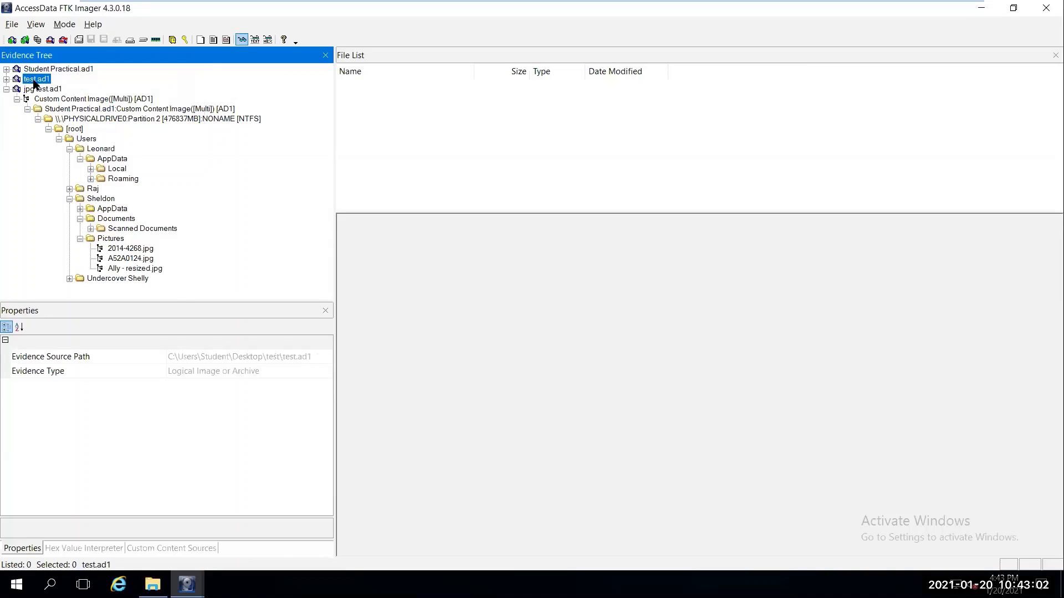
right_click(35, 80)
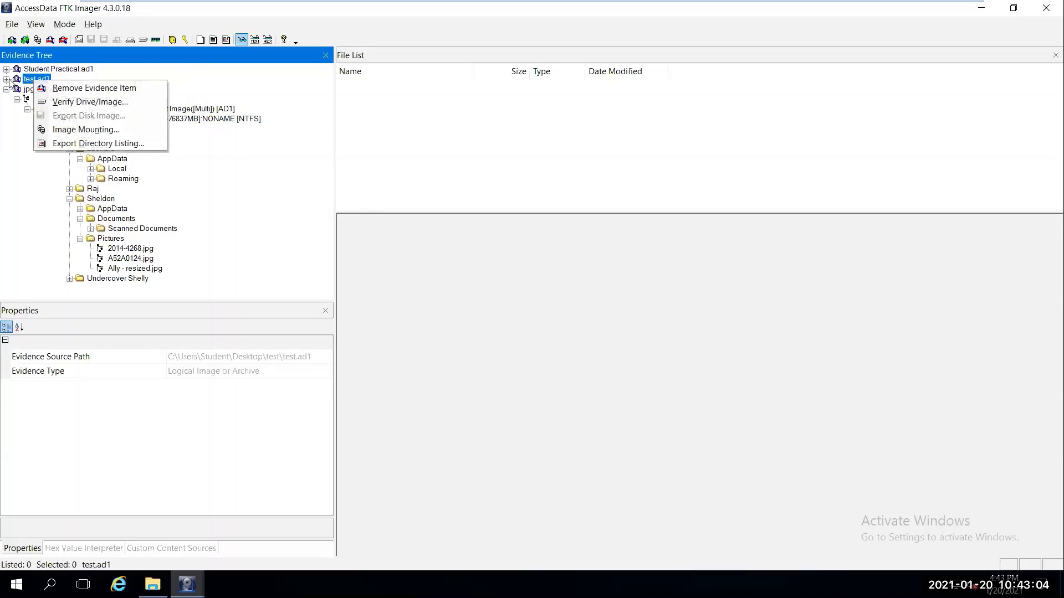
click(8, 80)
click(83, 89)
right_click(83, 90)
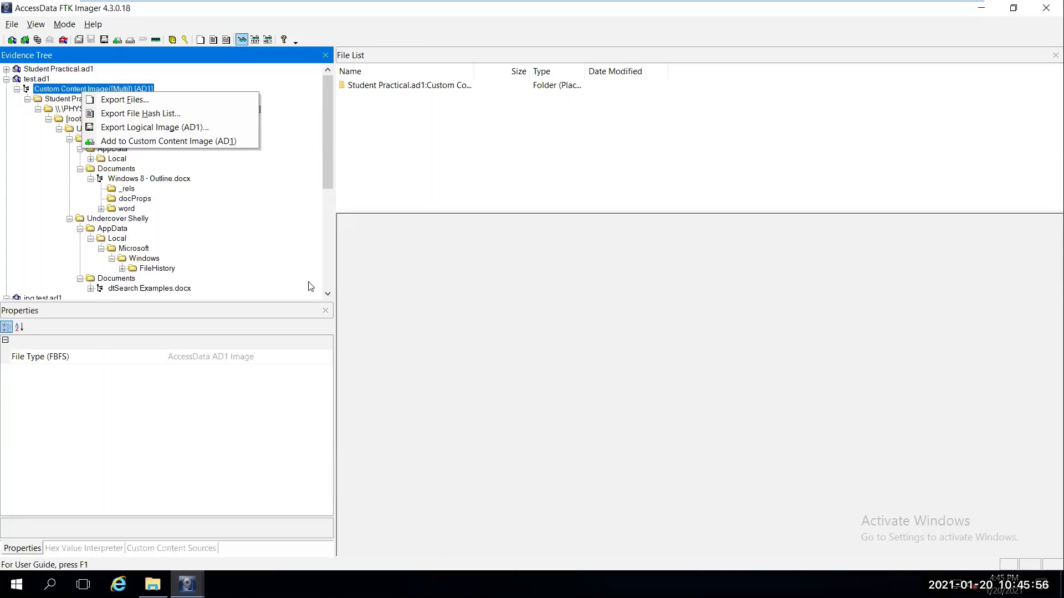
View the Memory Capture and Obtain System Files settings, closing each without running it
click(155, 40)
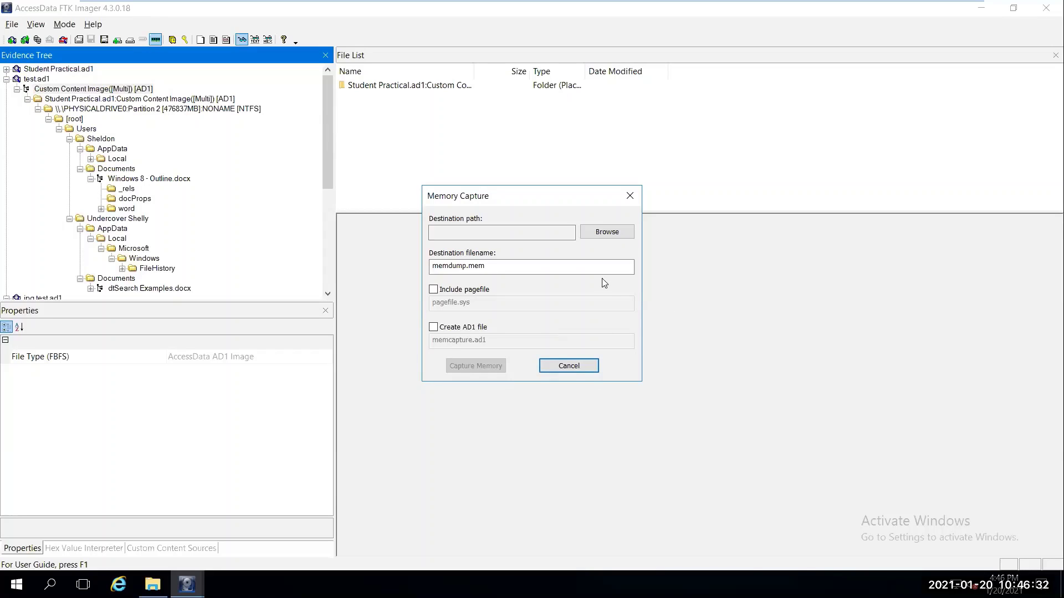
click(630, 193)
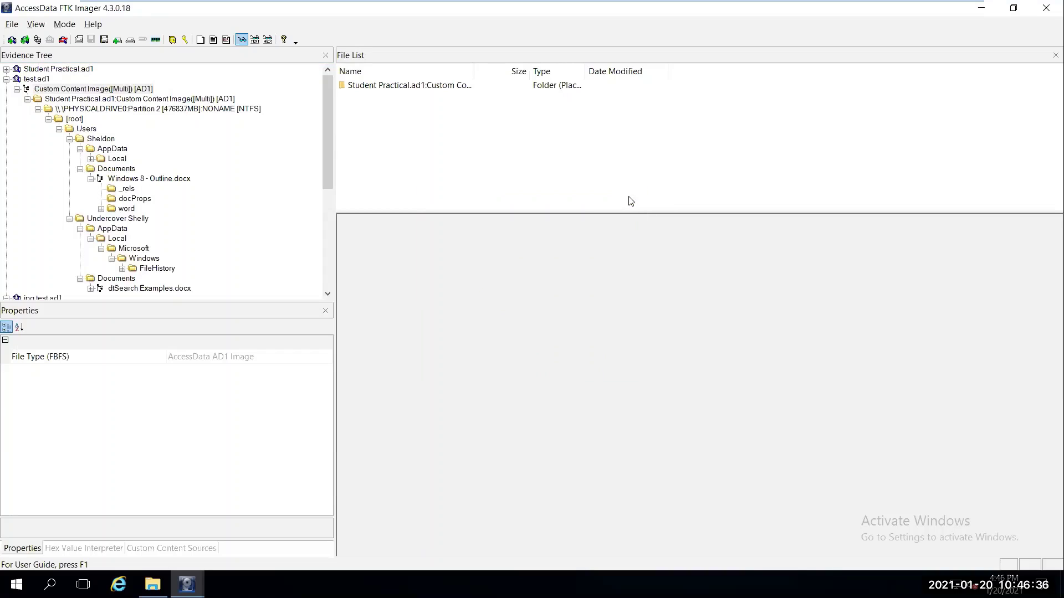
click(171, 40)
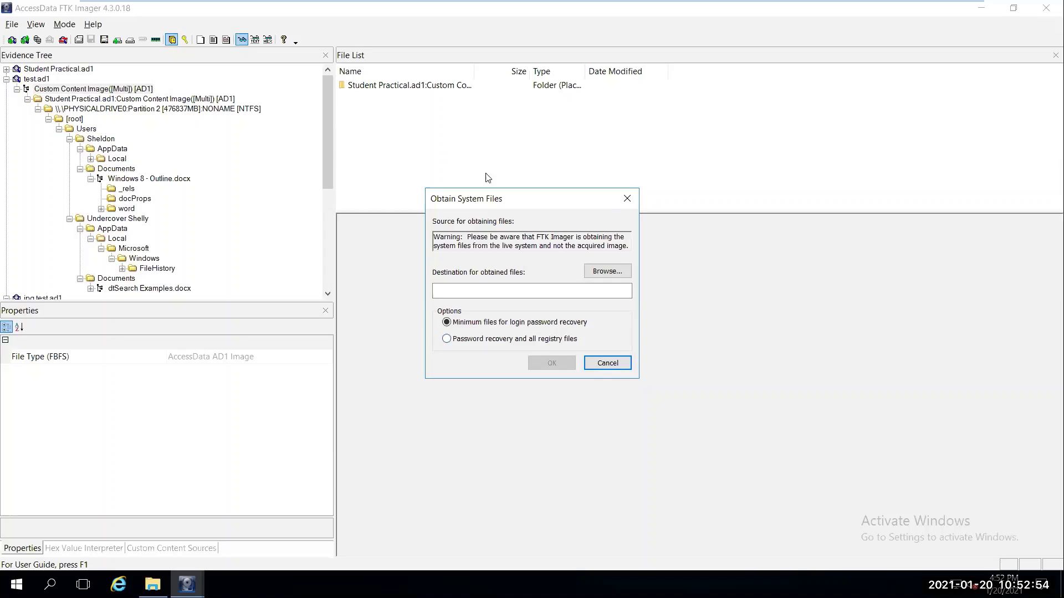
click(626, 199)
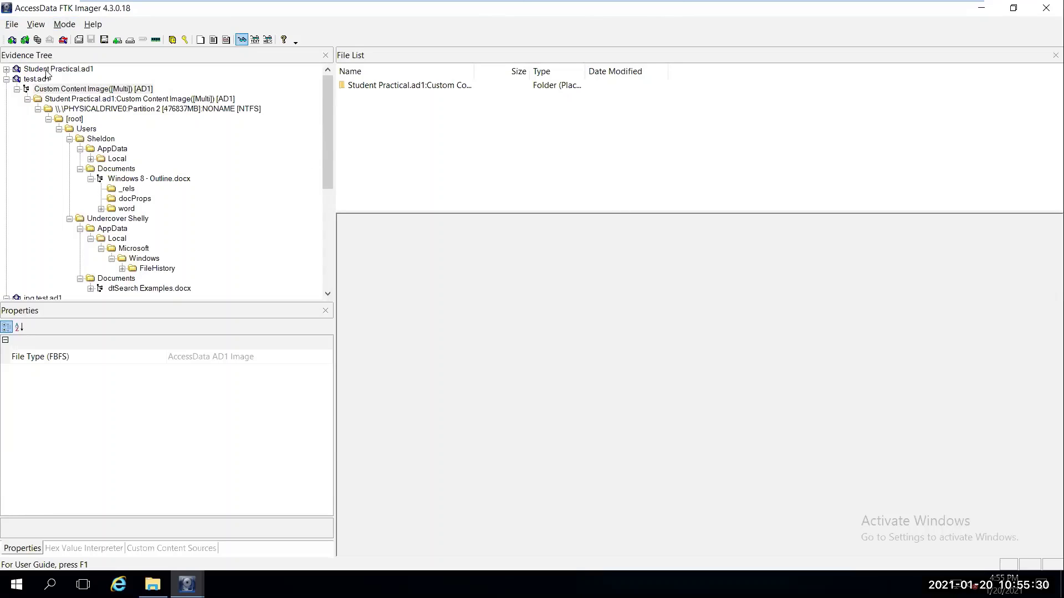
Open the logical image (AD1) export settings for the Custom Content Image node in test.ad1 and cancel them
right_click(59, 89)
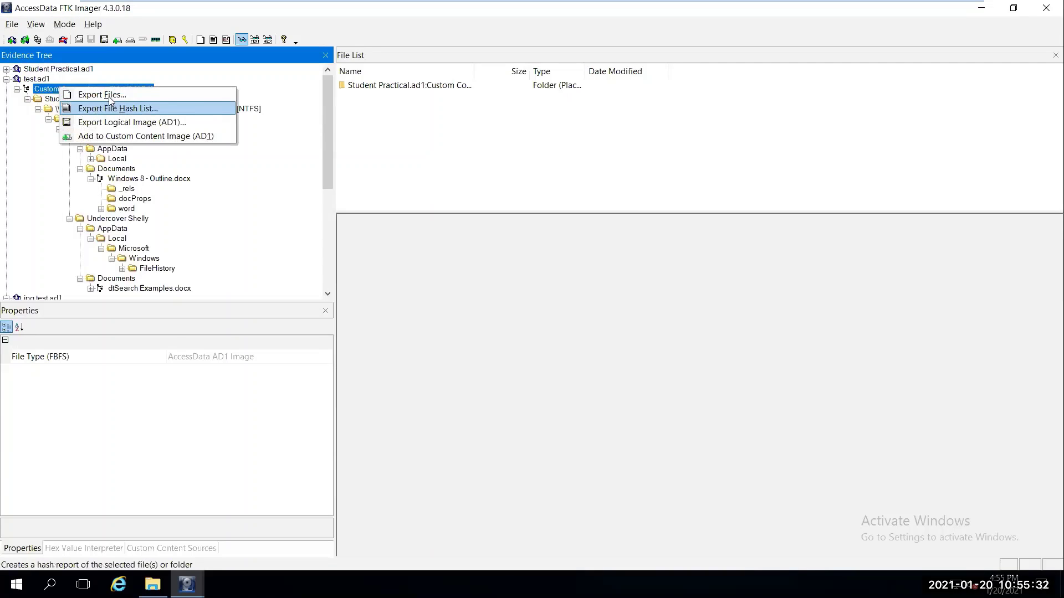
click(122, 122)
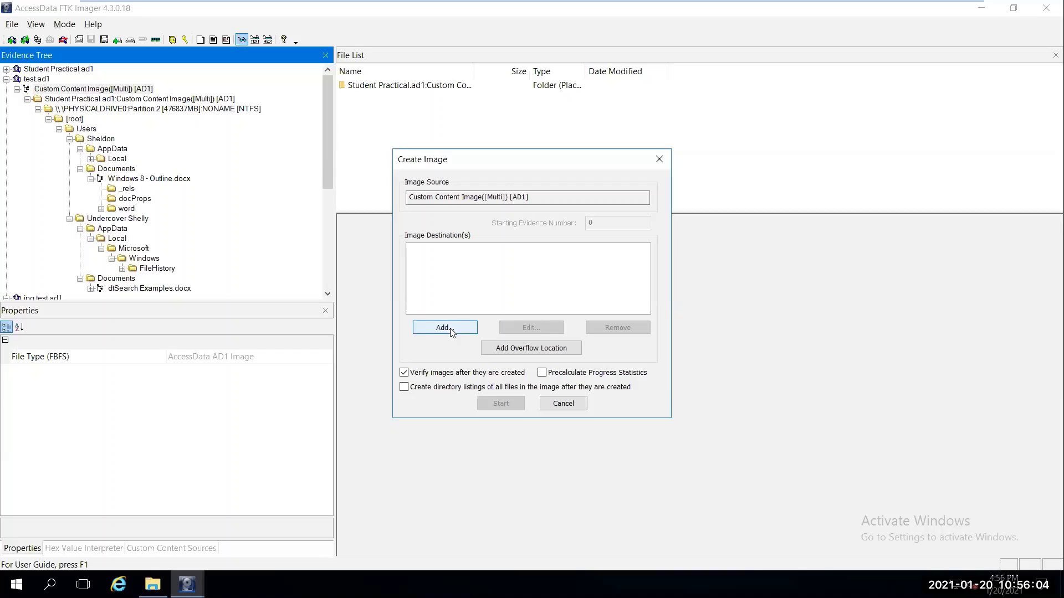
click(563, 404)
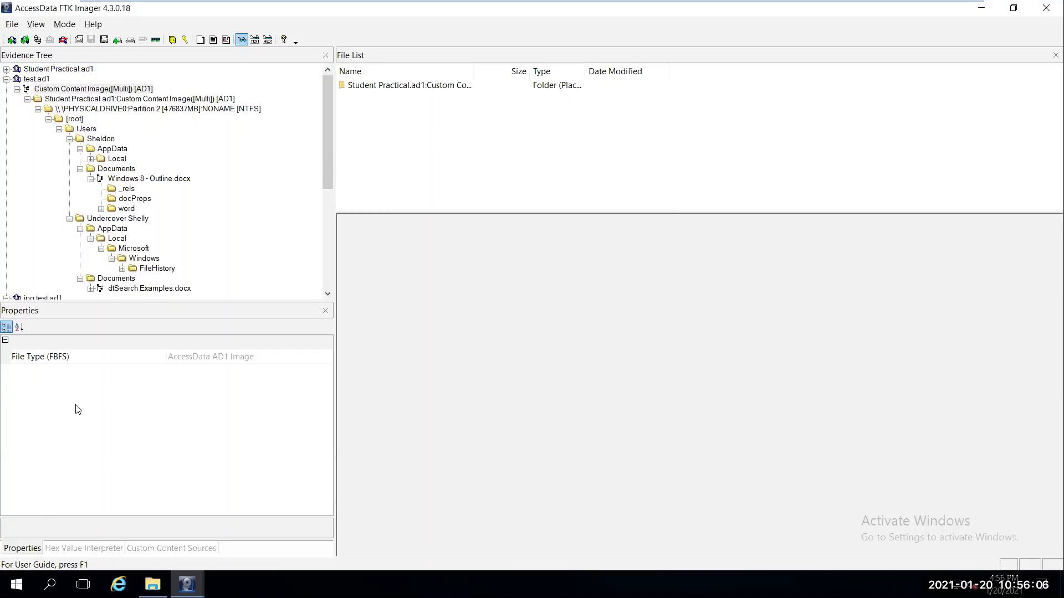
Add the Custom Content Image node of test.ad1 to the custom content sources, cancelling out of the image creation settings
right_click(111, 91)
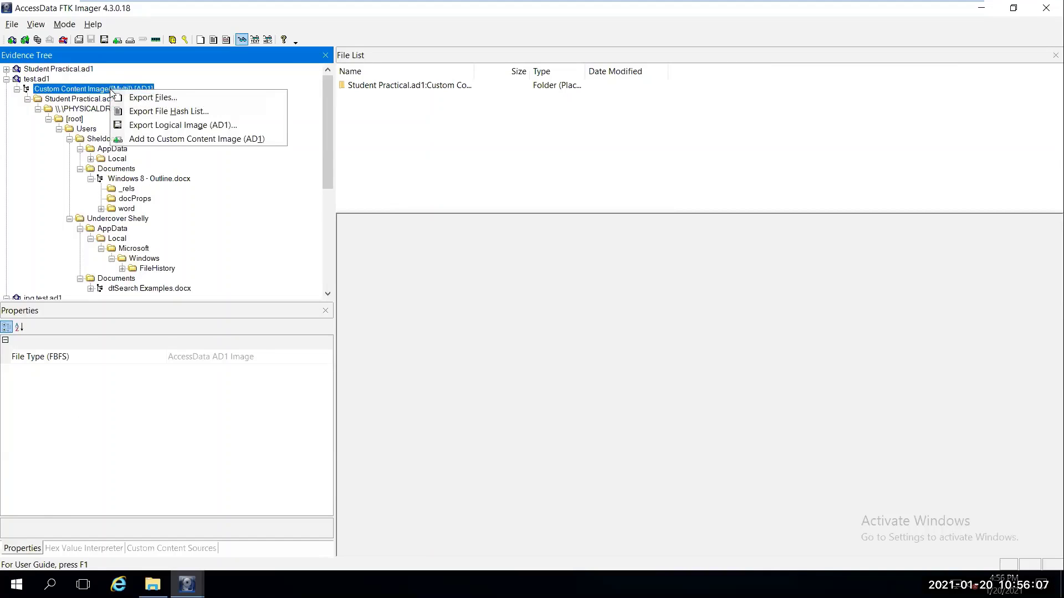
click(165, 139)
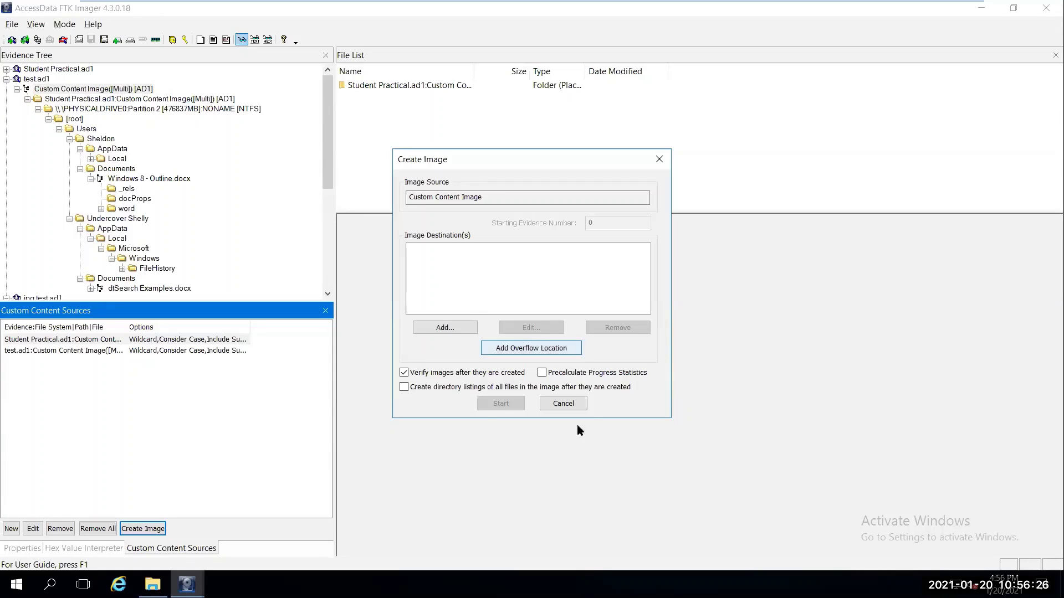
click(563, 404)
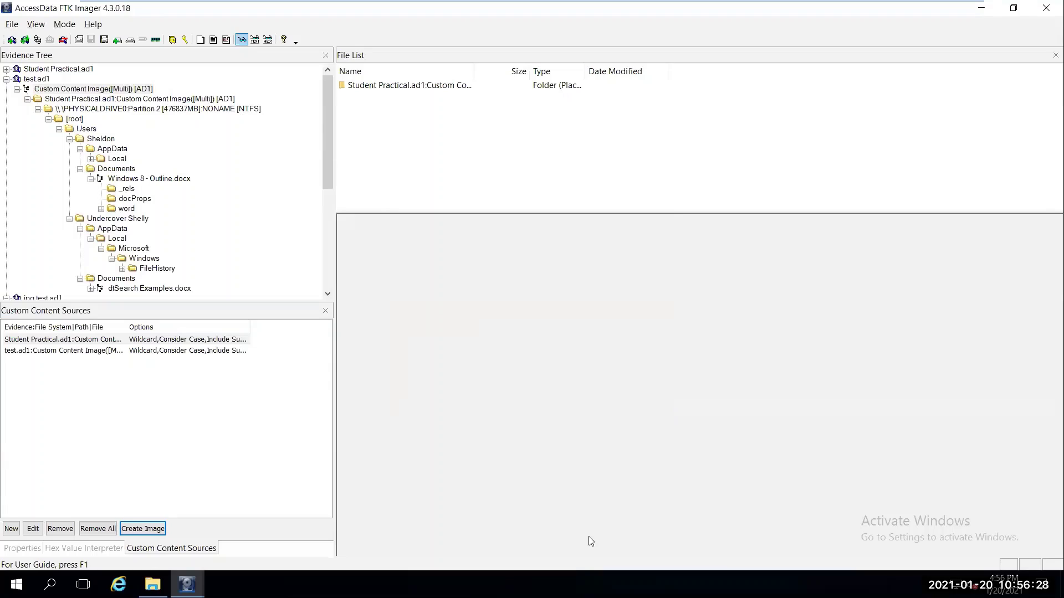